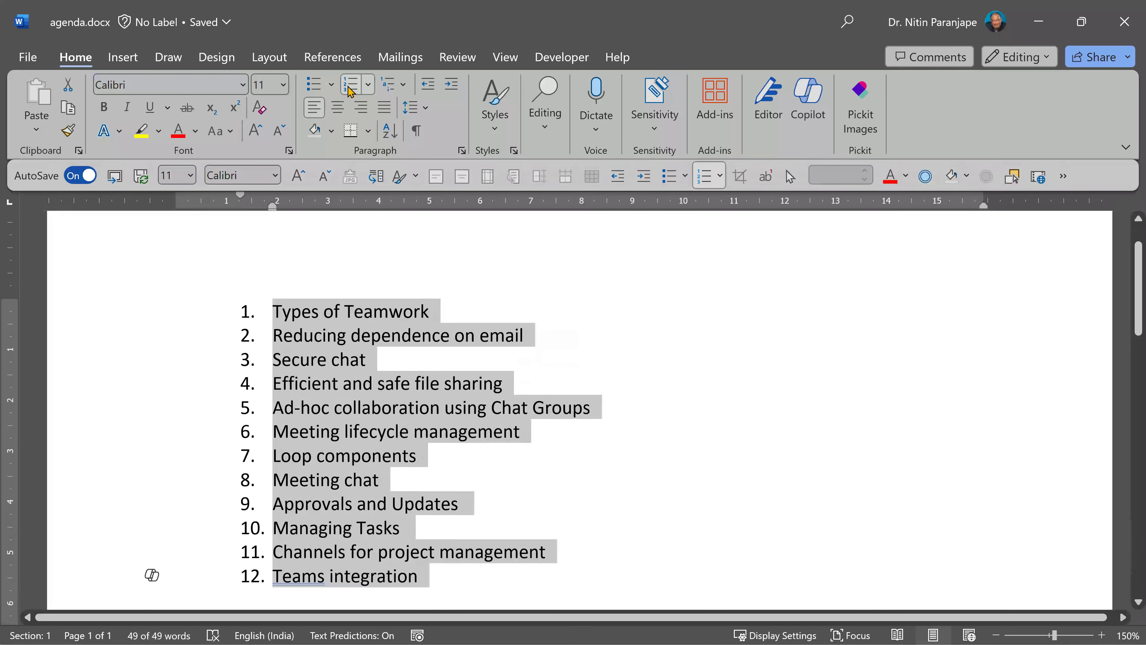
# Remove the numbering from the twelve agenda topics, leaving plain Aptos (Body) 12 pt lines
pyautogui.click(350, 88)
pyautogui.click(350, 85)
pyautogui.click(350, 85)
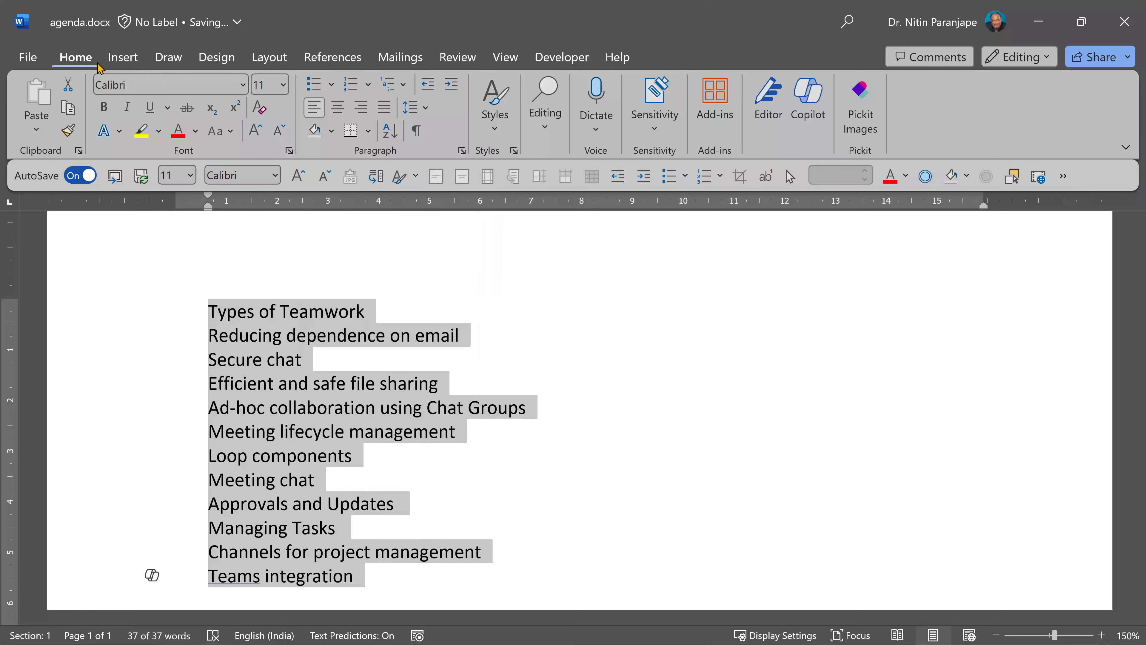
pyautogui.click(490, 118)
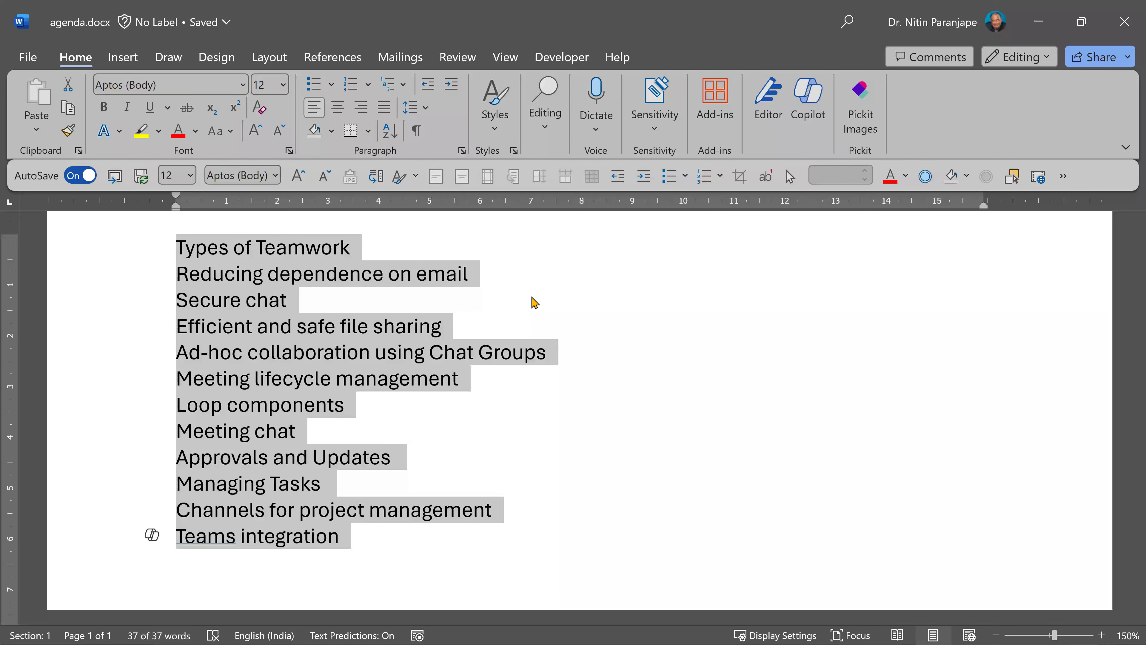
# Convert the selected agenda topics into a table with 4 columns (4 by 3)
pyautogui.click(129, 58)
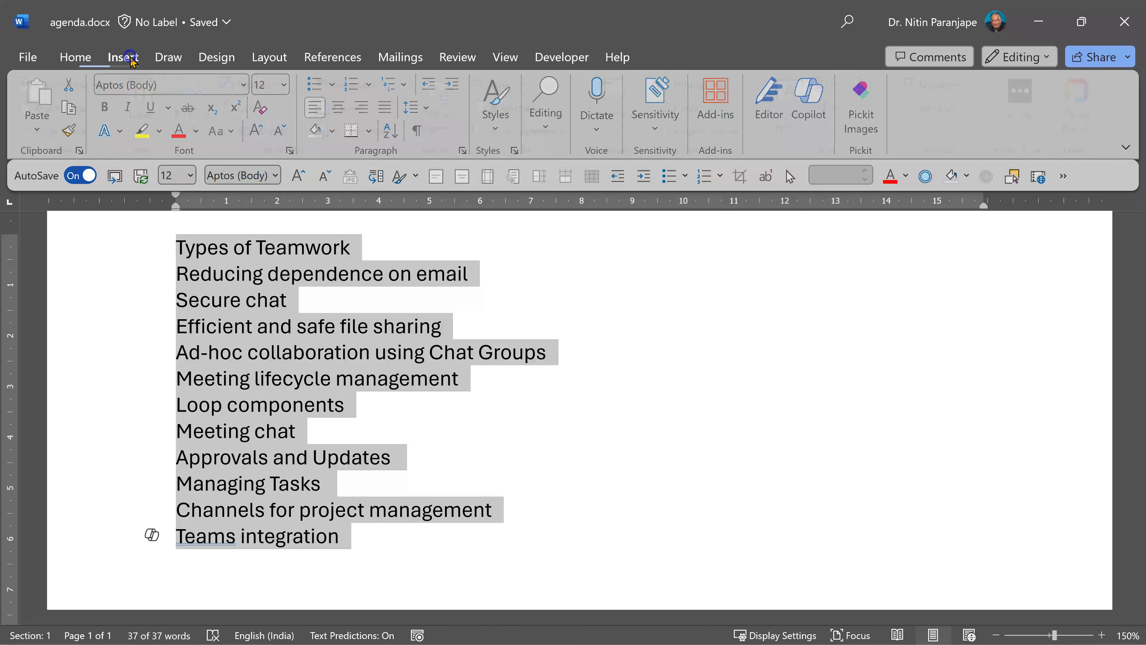
pyautogui.click(144, 104)
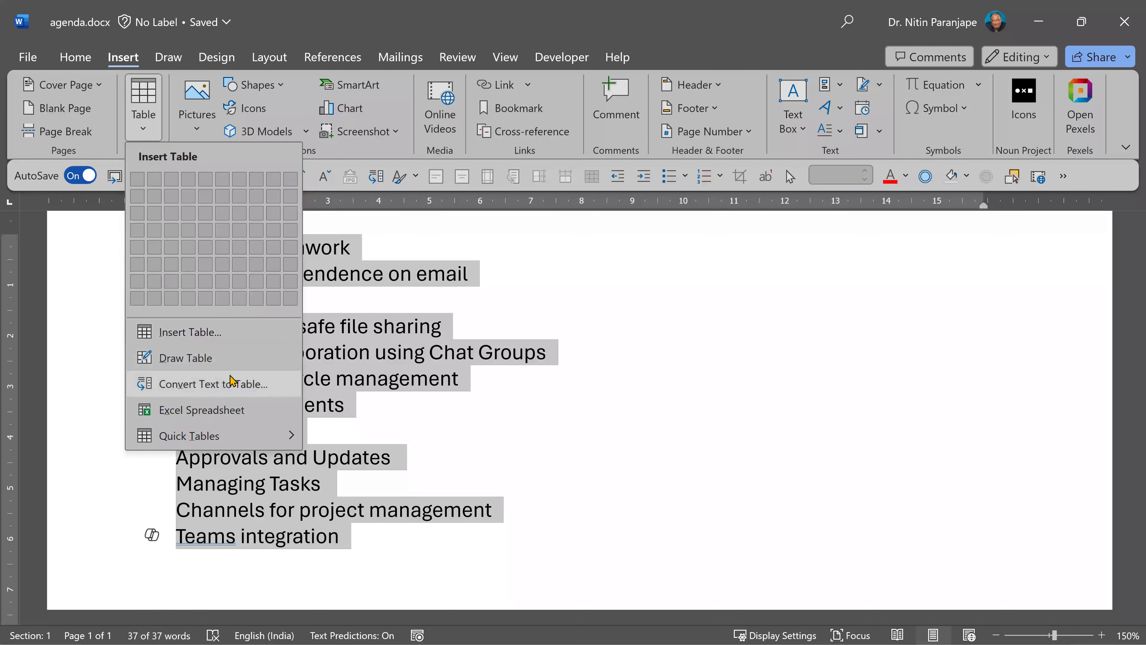
pyautogui.click(232, 385)
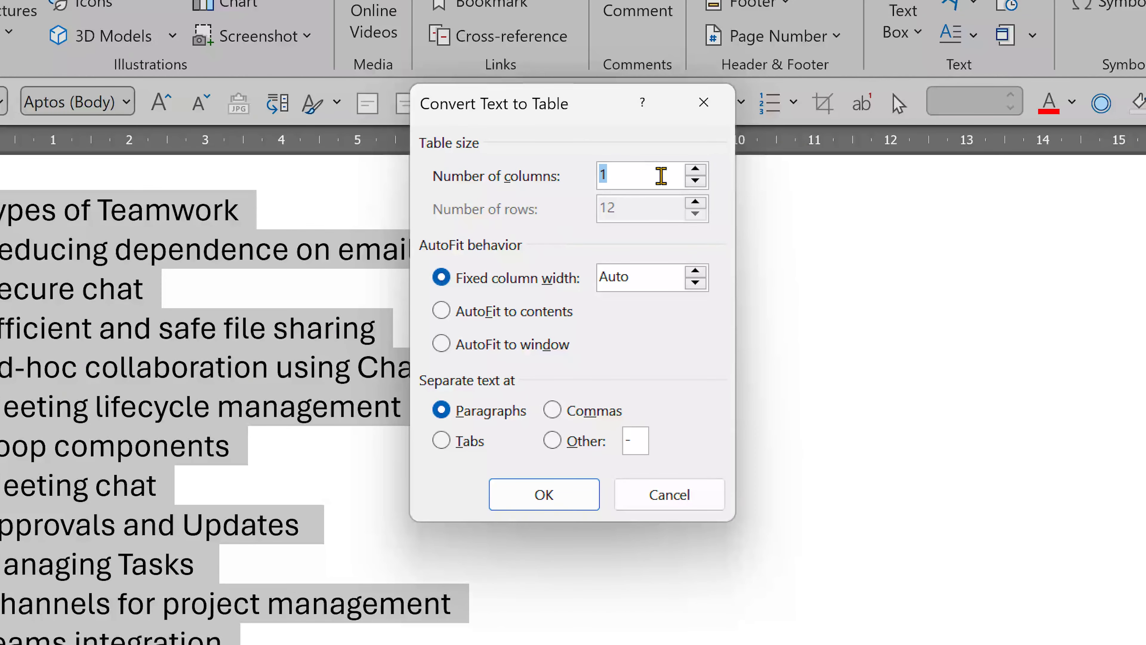
pyautogui.write('4')
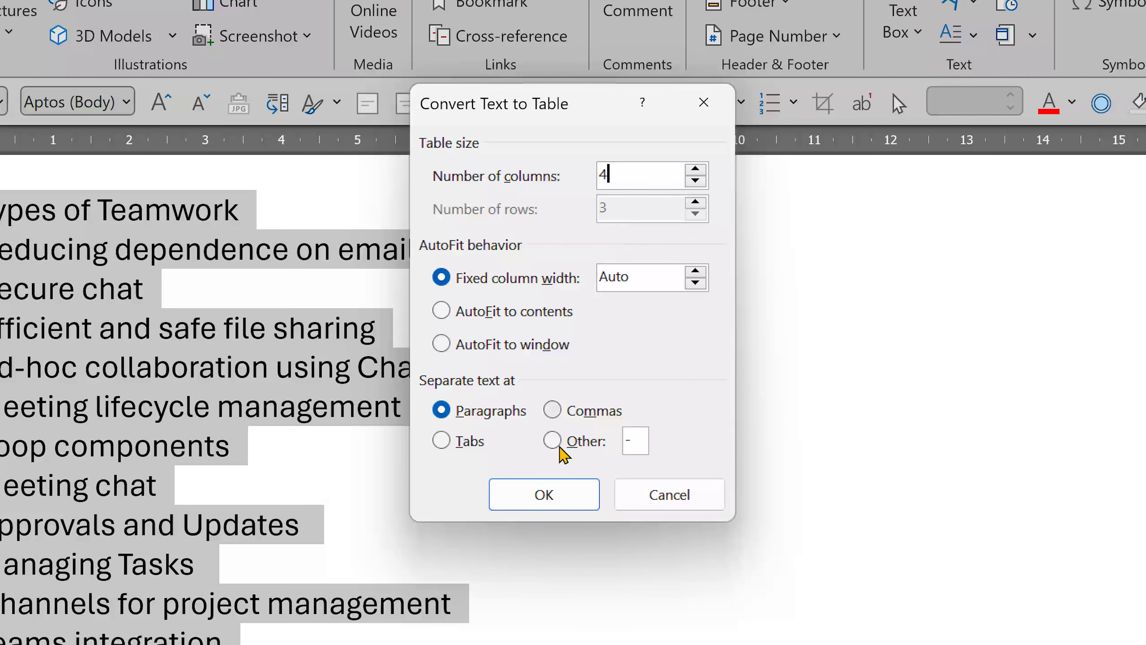
pyautogui.click(567, 497)
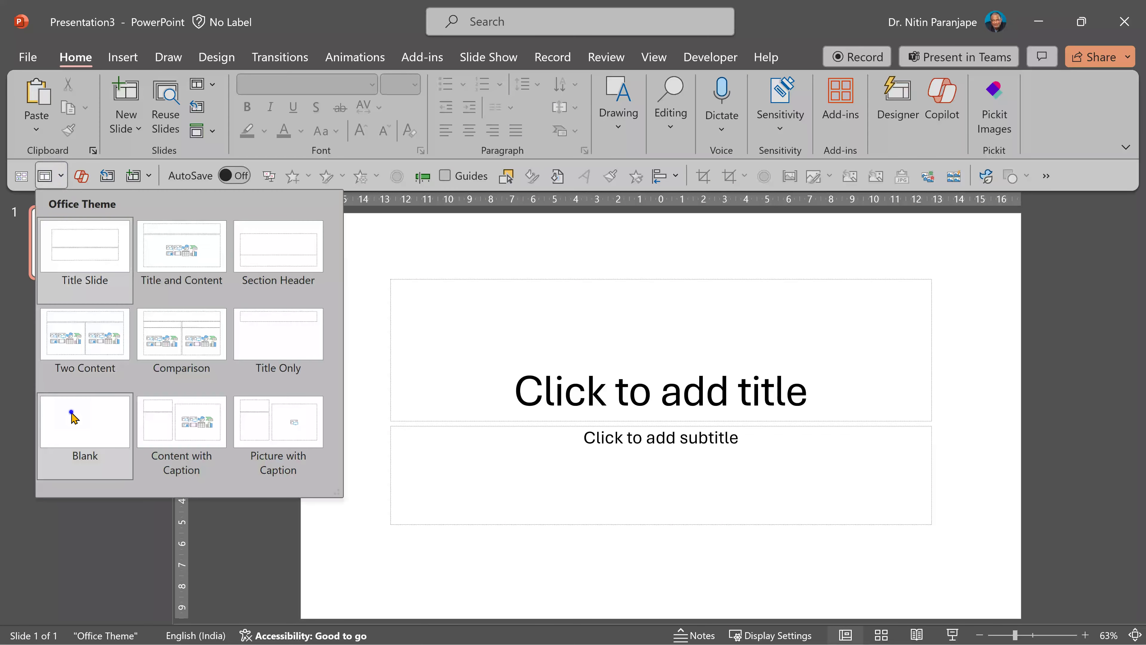
# Make the slide Blank, paste the topics table, and align it to the slide's middle
pyautogui.click(84, 415)
pyautogui.write('Types of Teamwork\tReducing dependence on email\tSecure chat\tEfficient and safe file sharing Ad-hoc collaboration using Chat Groups\tMeeting lifecycle management\tLoop components\tMeeting chat Approvals and Updates\tManaging Tasks\tChannels for project management\tTeams integration')
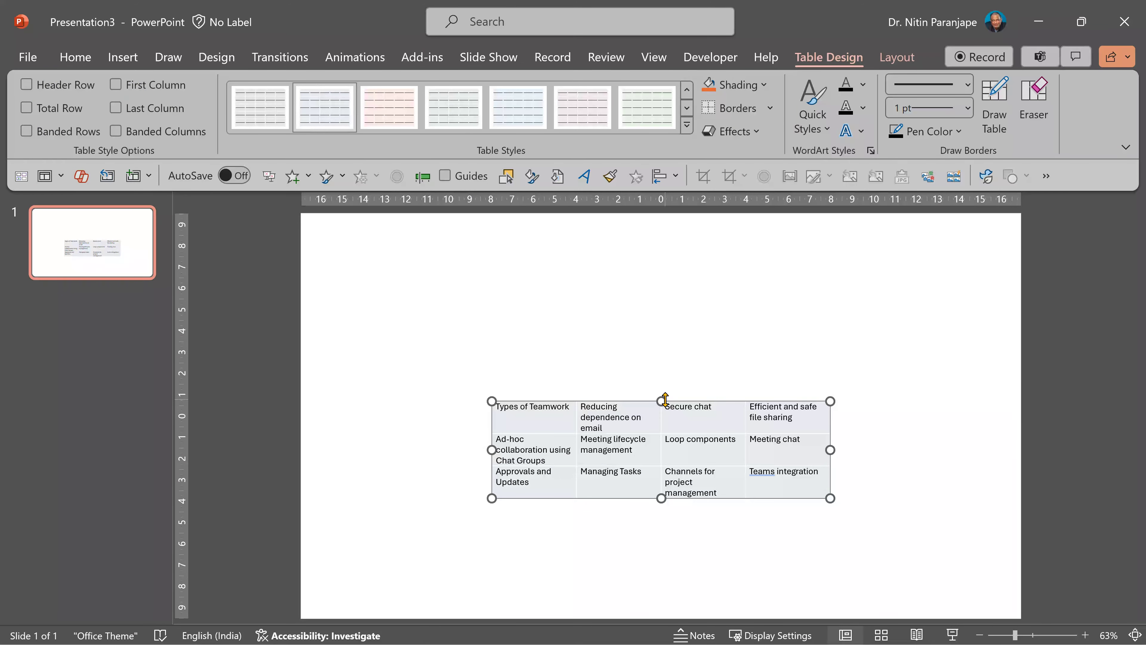
pyautogui.click(661, 177)
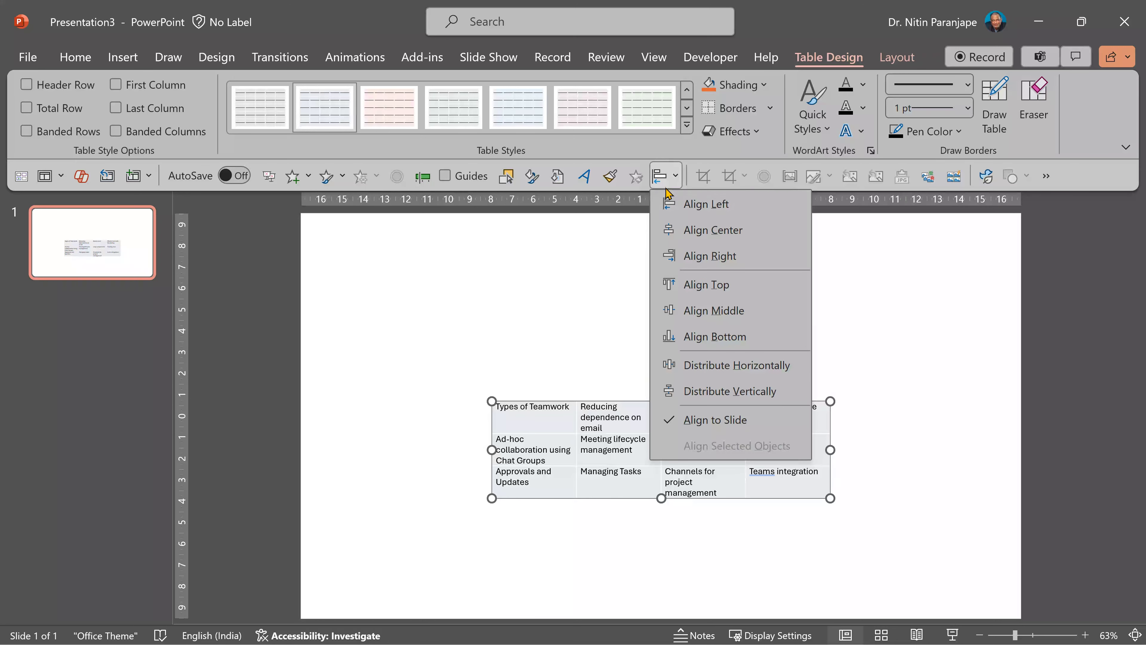
pyautogui.click(697, 312)
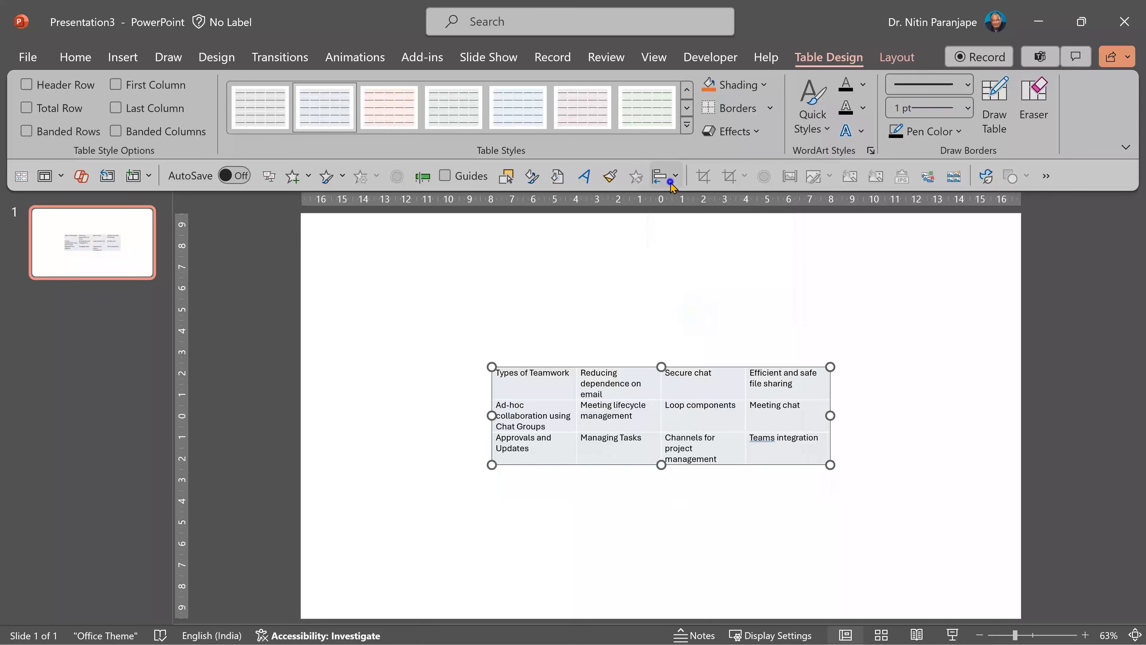
# Centre the table horizontally and stretch it to fill most of the slide
pyautogui.click(671, 183)
pyautogui.click(693, 225)
pyautogui.moveTo(661, 366); pyautogui.dragTo(668, 244)
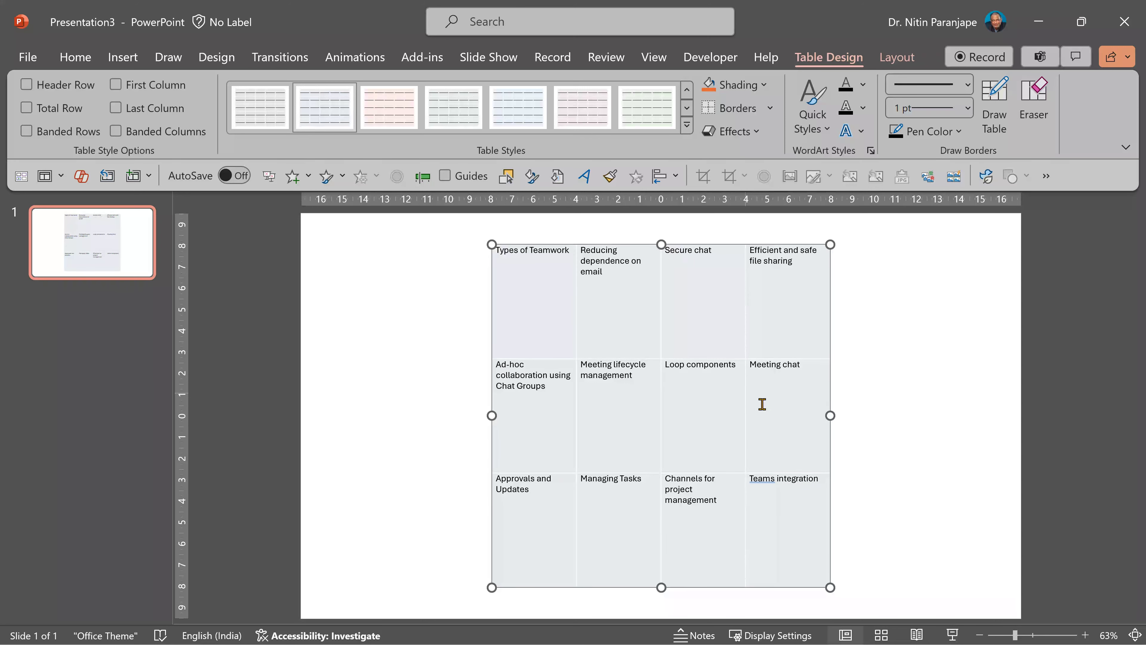
pyautogui.moveTo(830, 416); pyautogui.dragTo(992, 430)
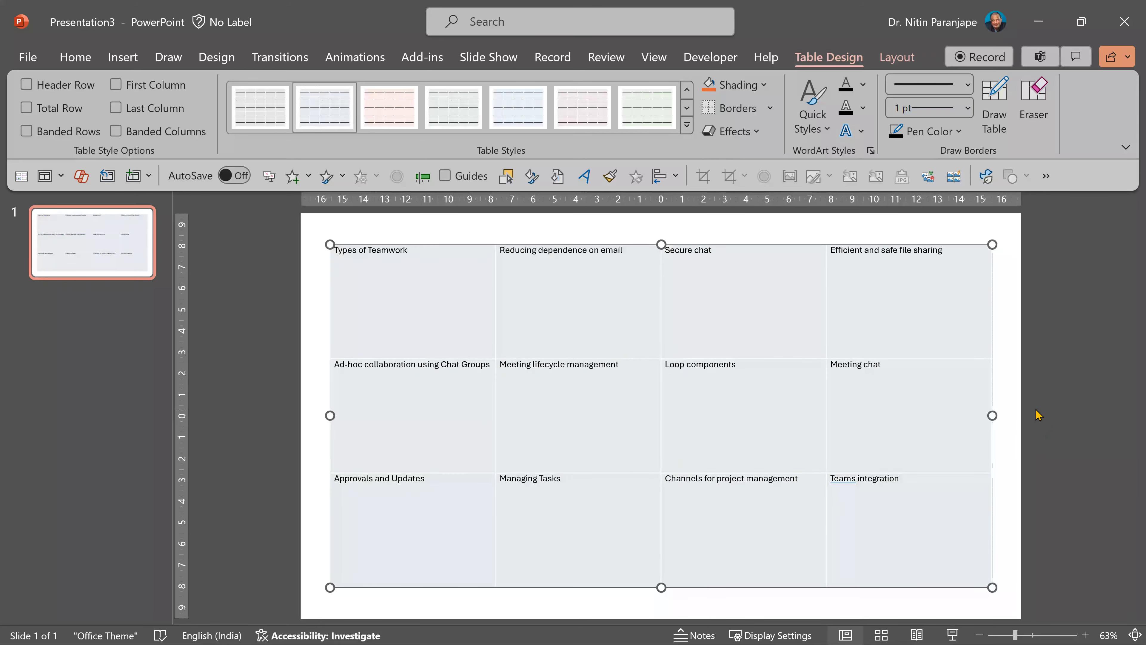
# Centre each topic horizontally and vertically within its table cell
pyautogui.click(898, 59)
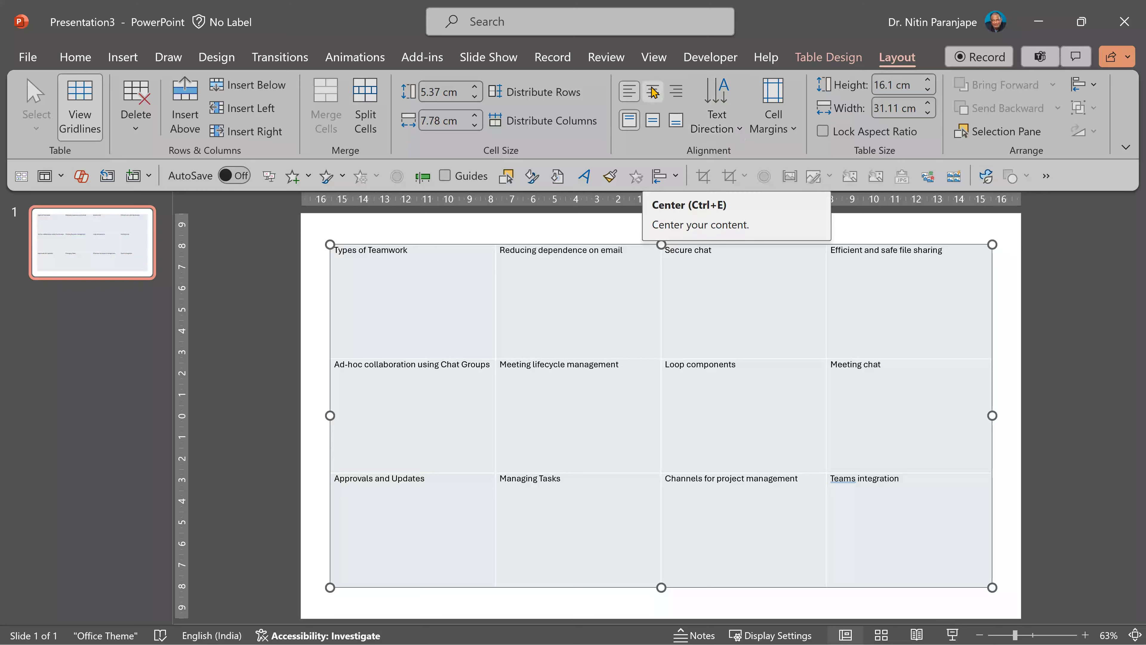
pyautogui.click(652, 90)
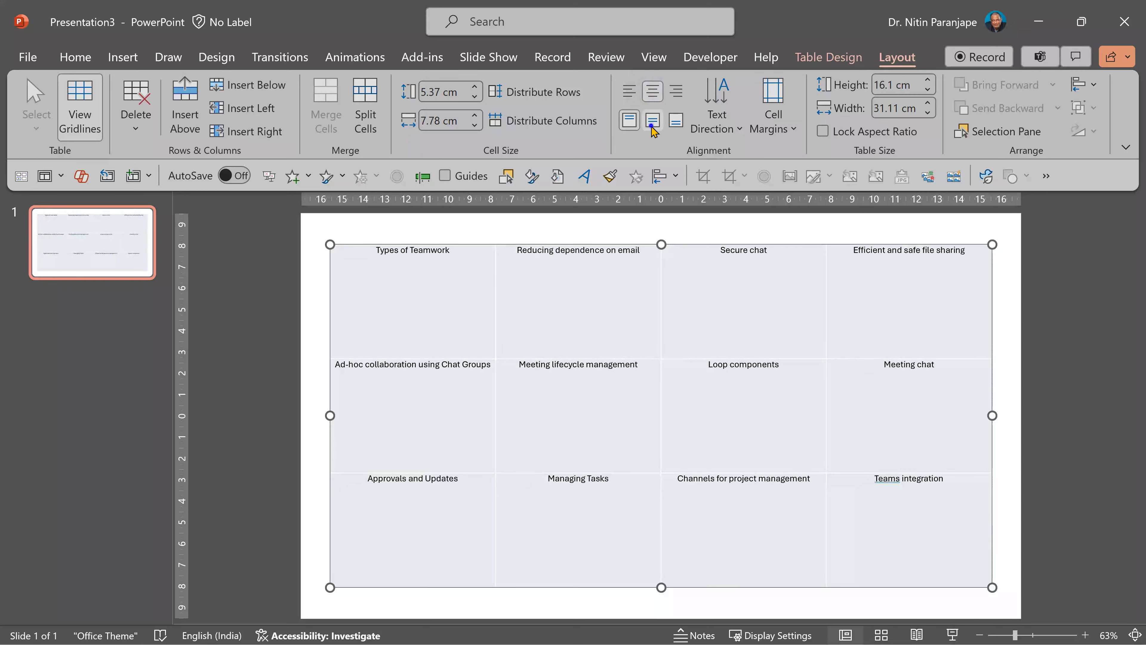
pyautogui.click(653, 122)
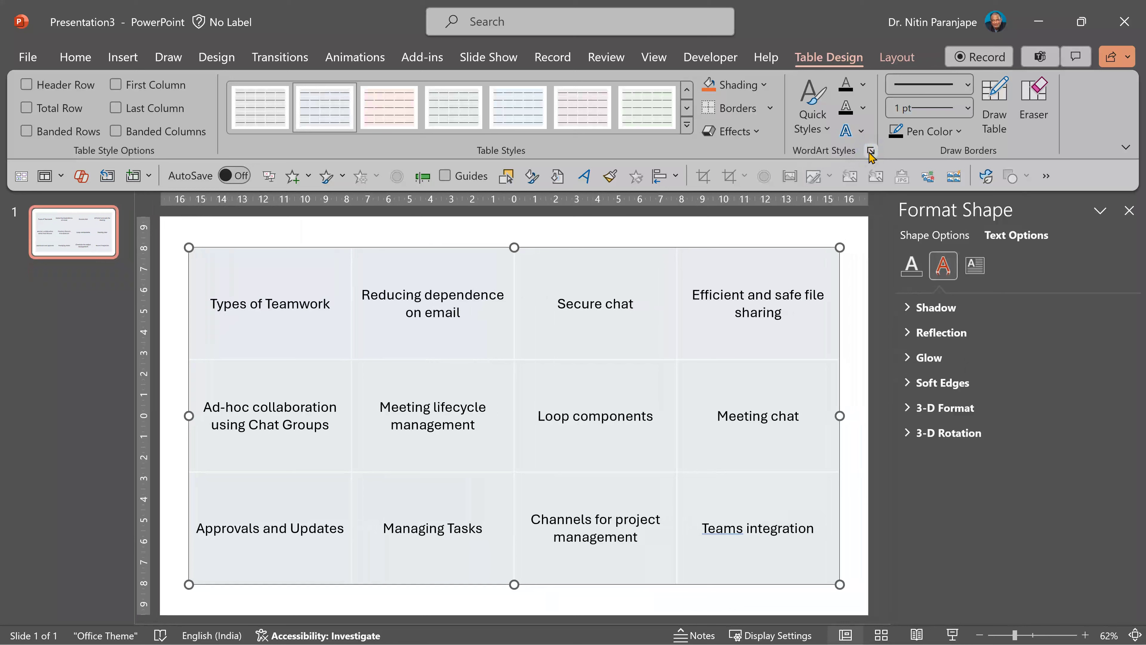
# Give the table cells a purple linear gradient fill at 45°, nudging the second stop
pyautogui.click(931, 239)
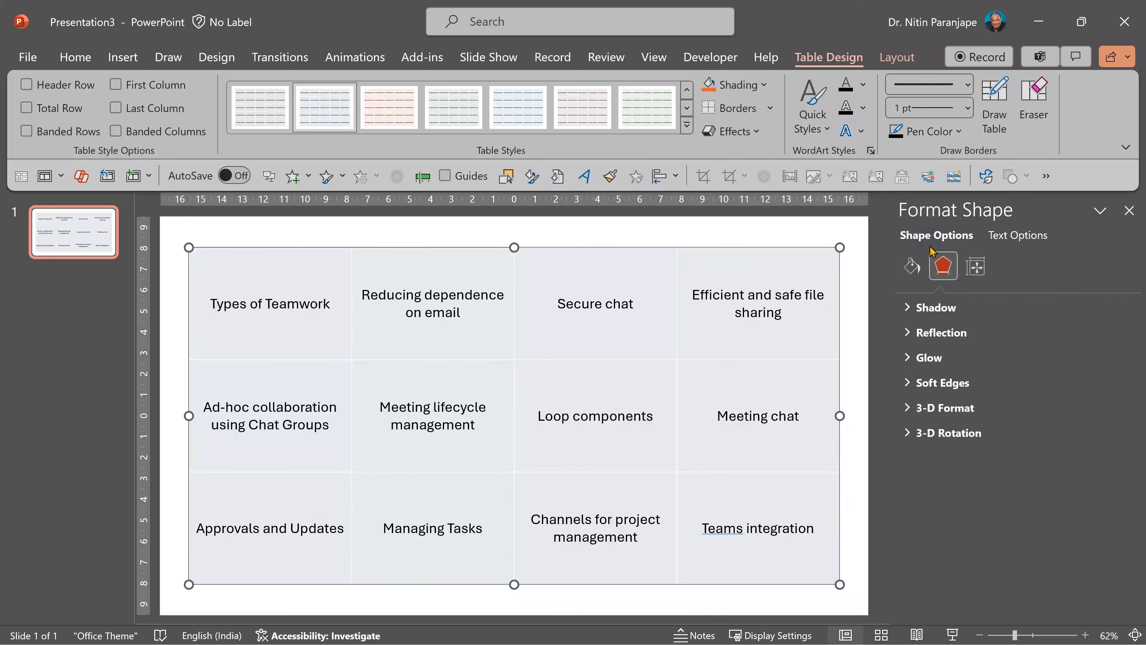
pyautogui.click(924, 308)
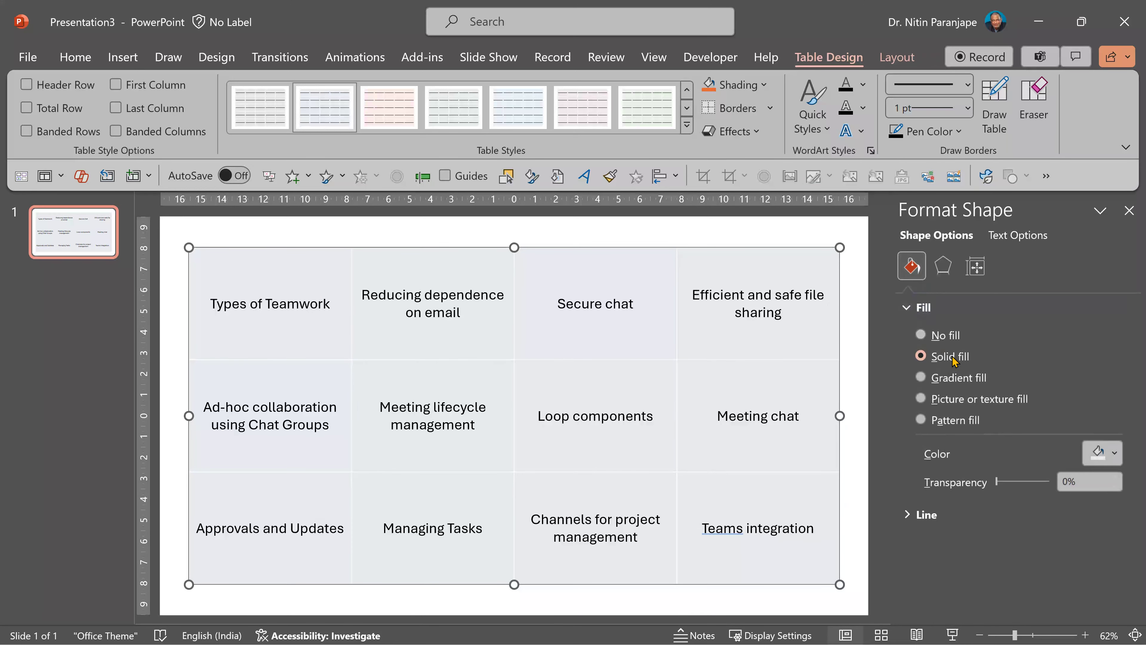
pyautogui.click(960, 377)
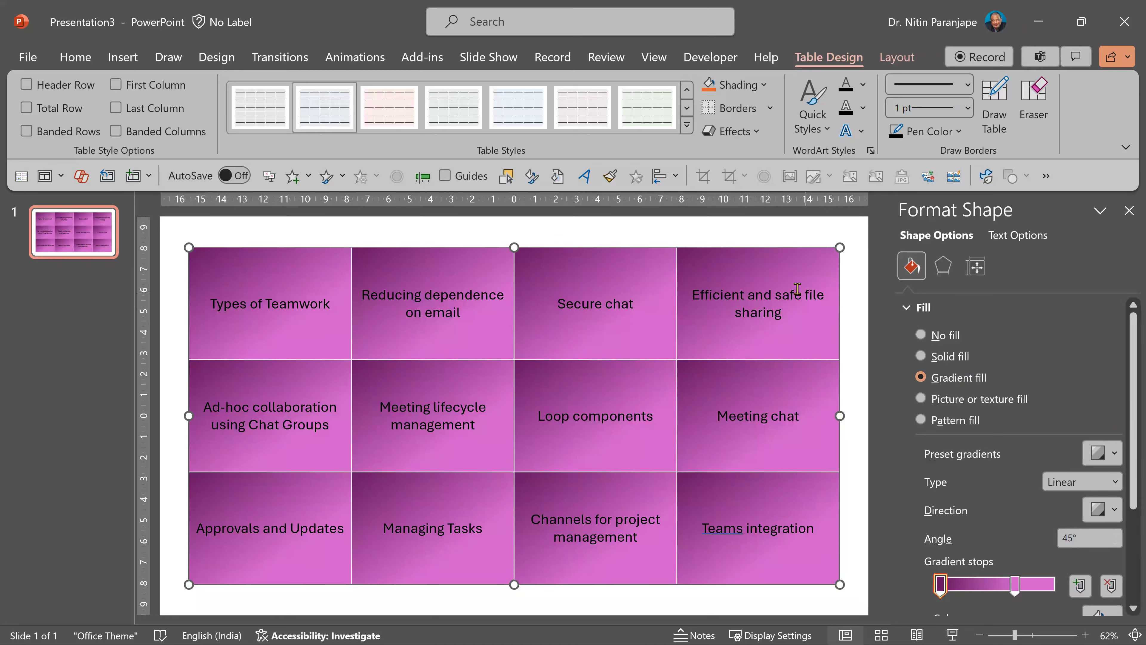
pyautogui.click(1100, 460)
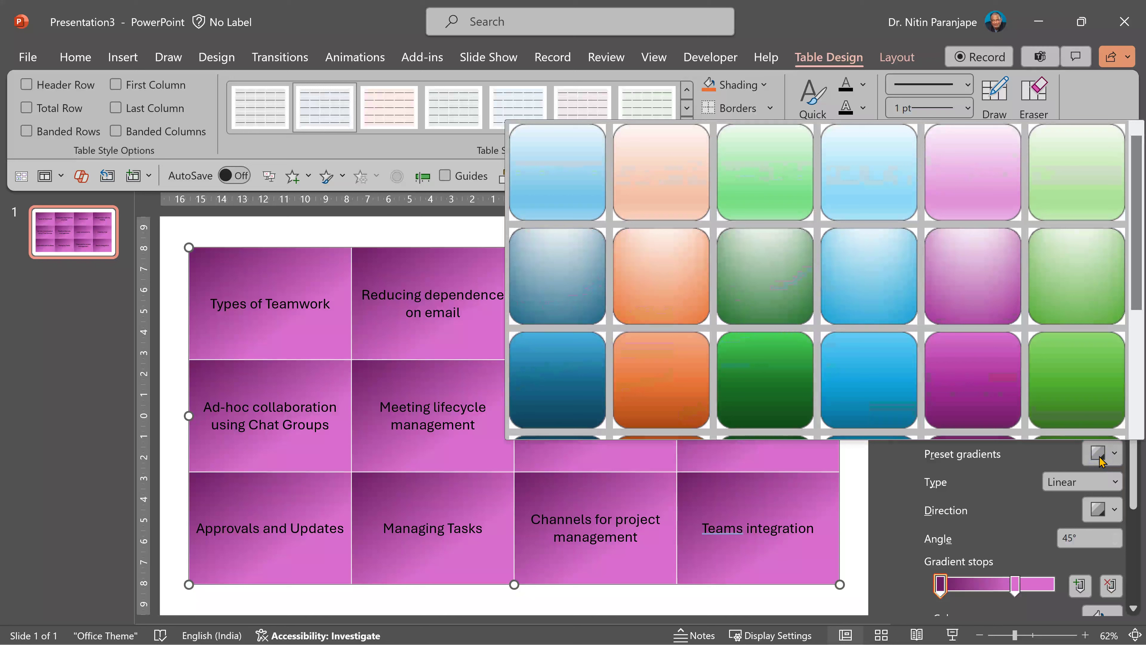
pyautogui.click(909, 507)
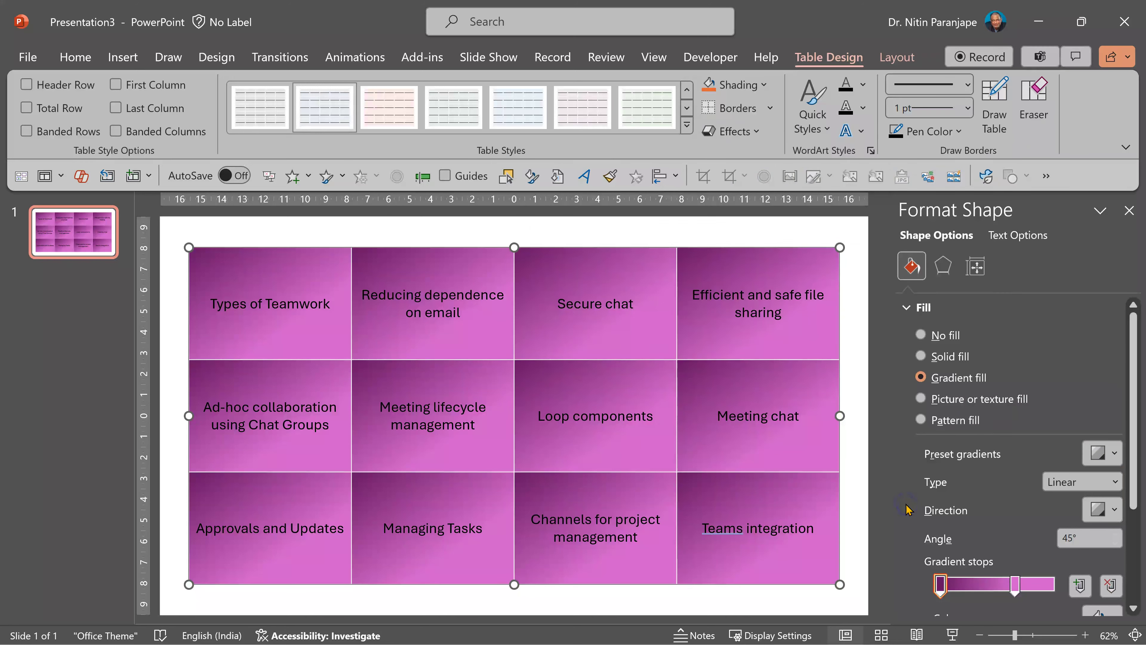
pyautogui.moveTo(1015, 585)
pyautogui.mouseDown()
pyautogui.moveTo(986, 588)
pyautogui.moveTo(1015, 590)
pyautogui.mouseUp()
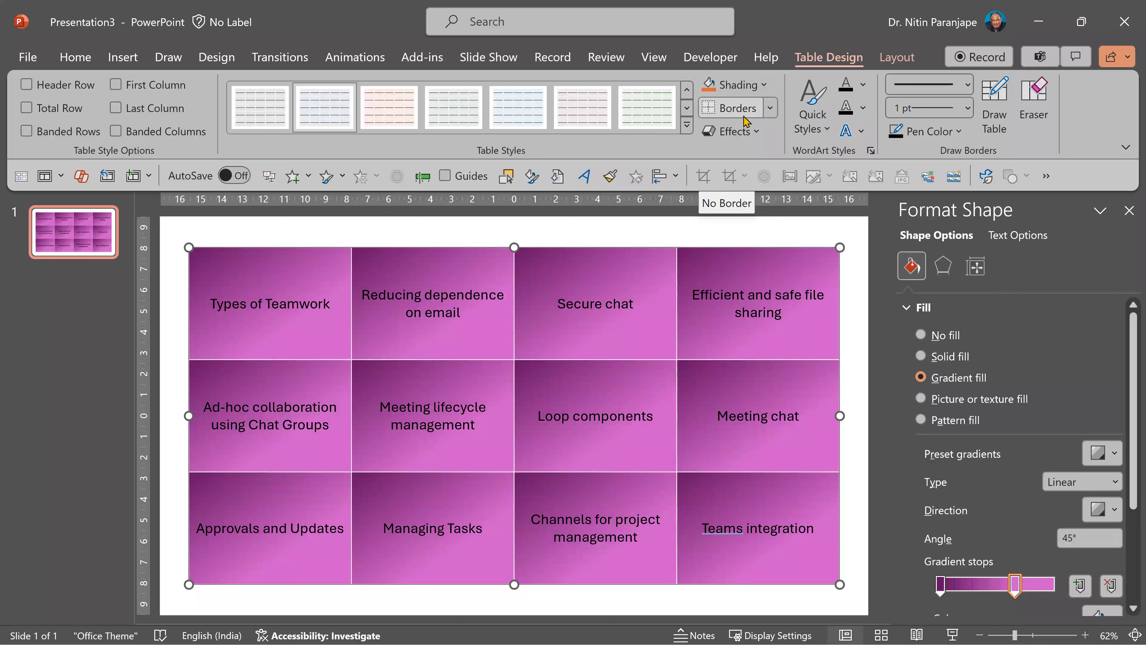
# Remove all cell borders from the table and reselect it
pyautogui.click(769, 109)
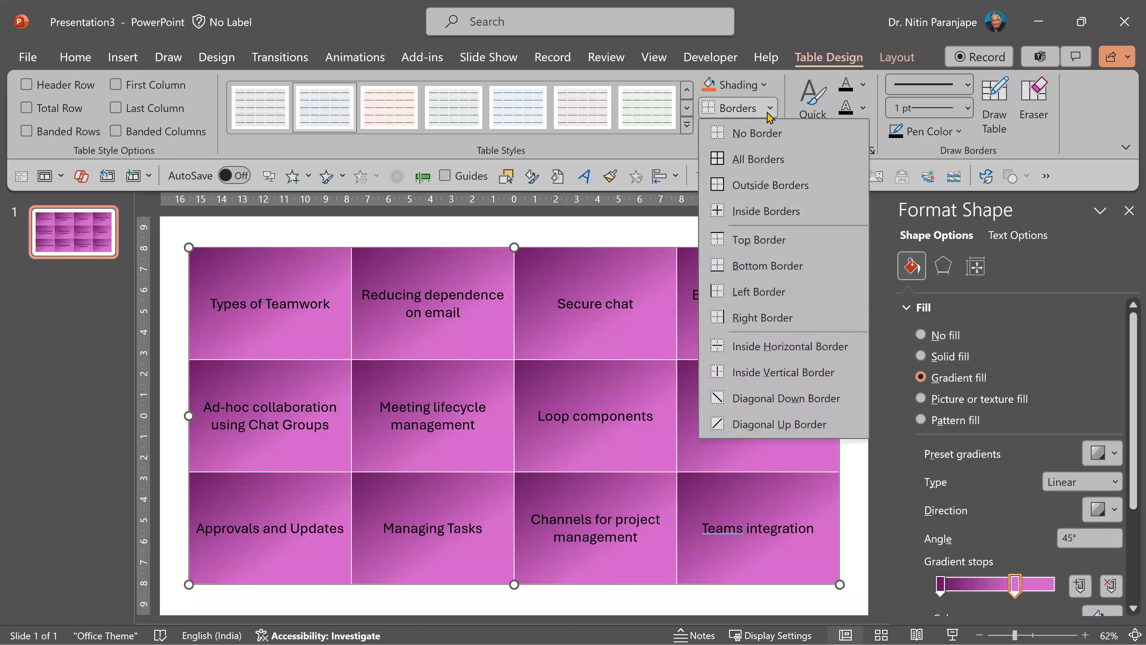
pyautogui.click(764, 140)
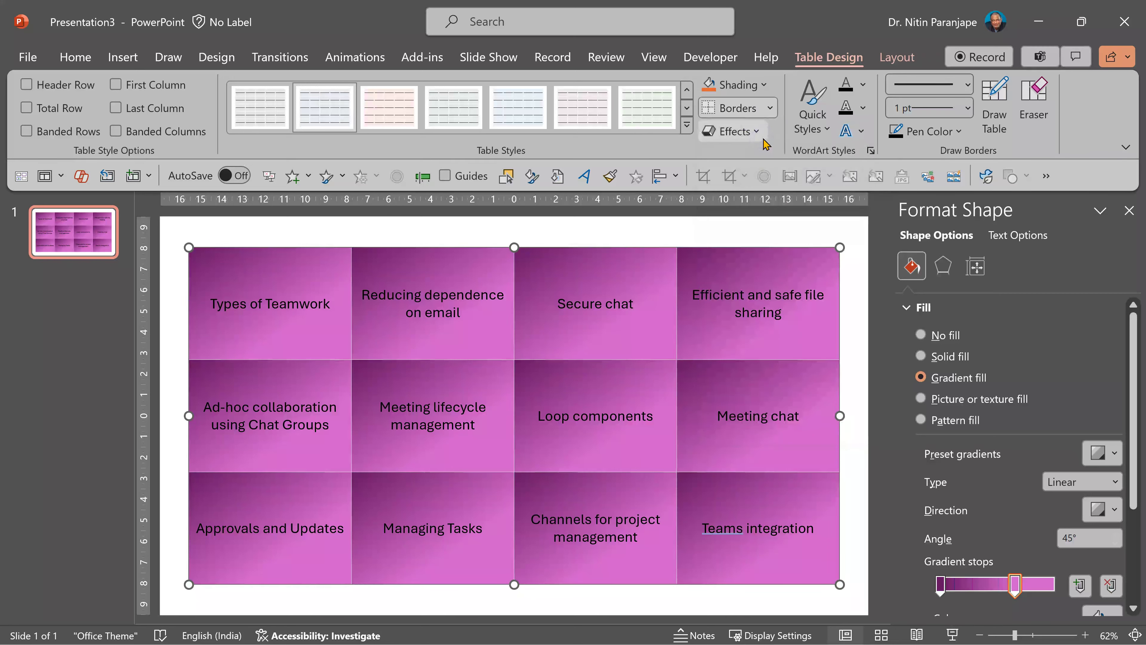
pyautogui.click(740, 228)
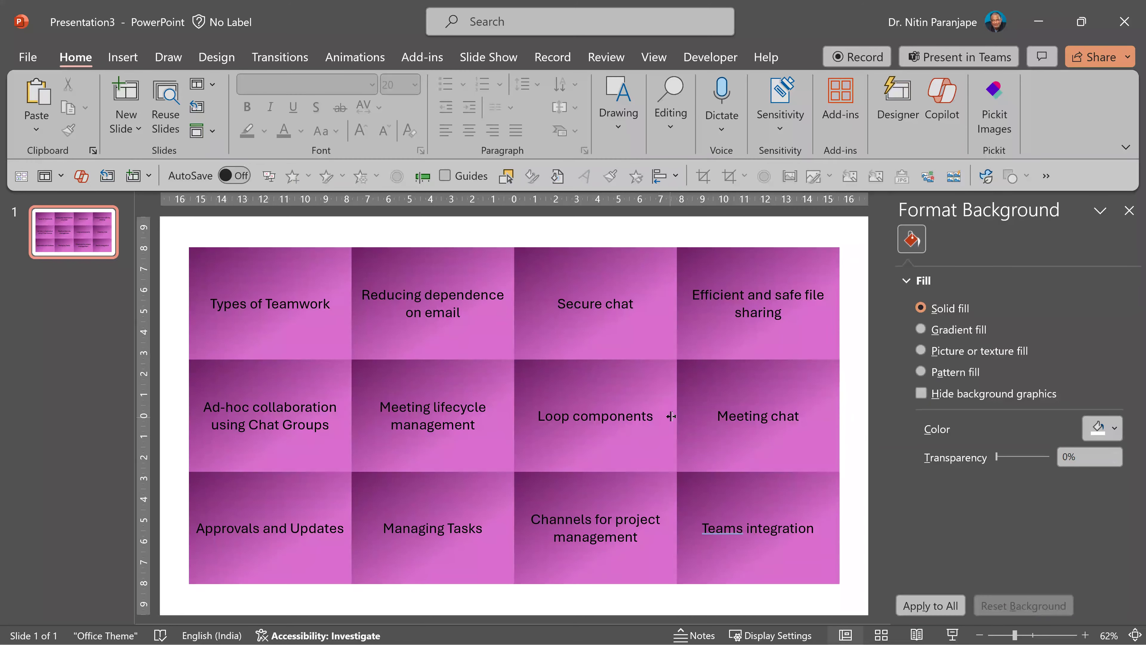
pyautogui.click(728, 376)
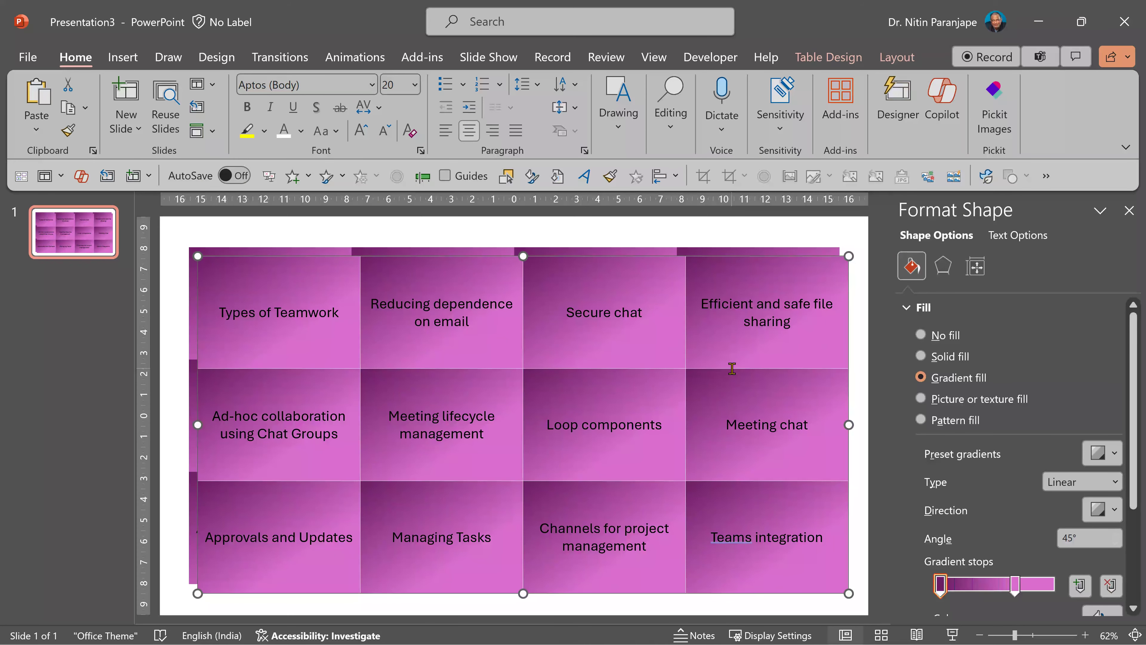
# Select both stacked tables and centre them horizontally and vertically on the slide
pyautogui.hotkey('ctrl', 'a')
pyautogui.click(675, 179)
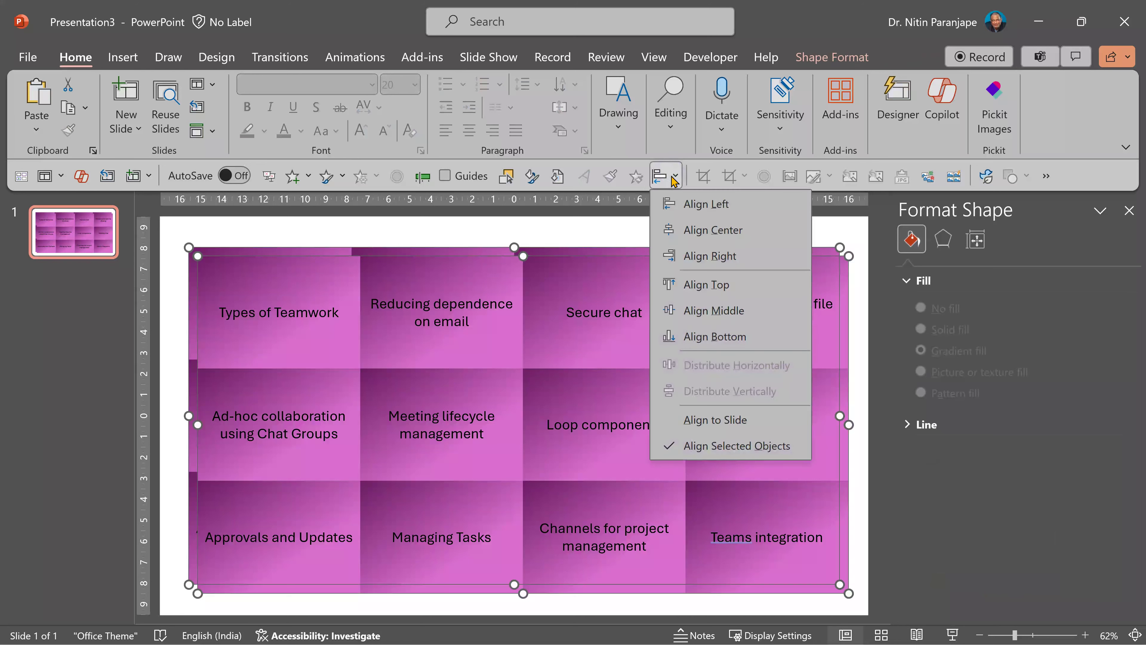
pyautogui.click(712, 231)
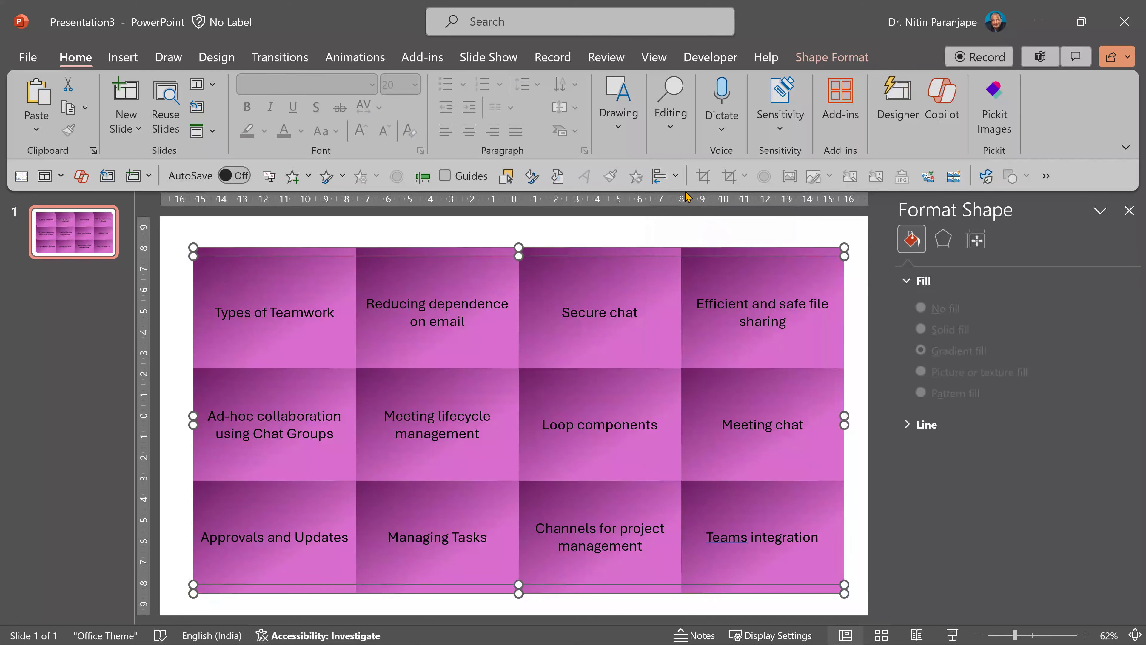
pyautogui.click(663, 177)
pyautogui.click(700, 310)
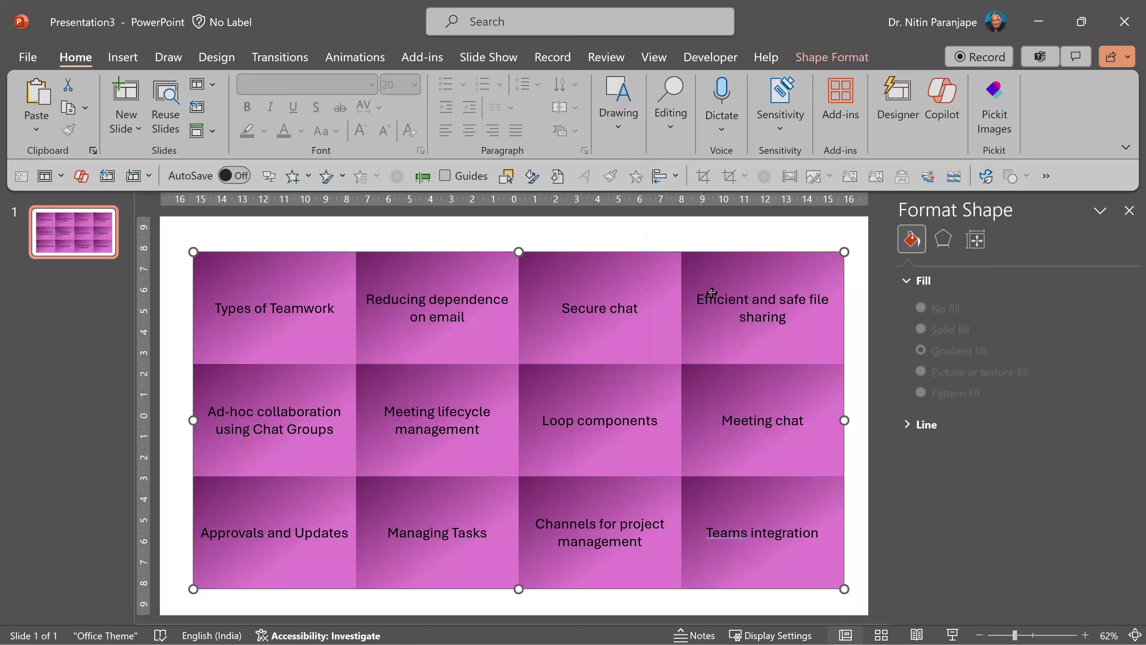
pyautogui.click(759, 241)
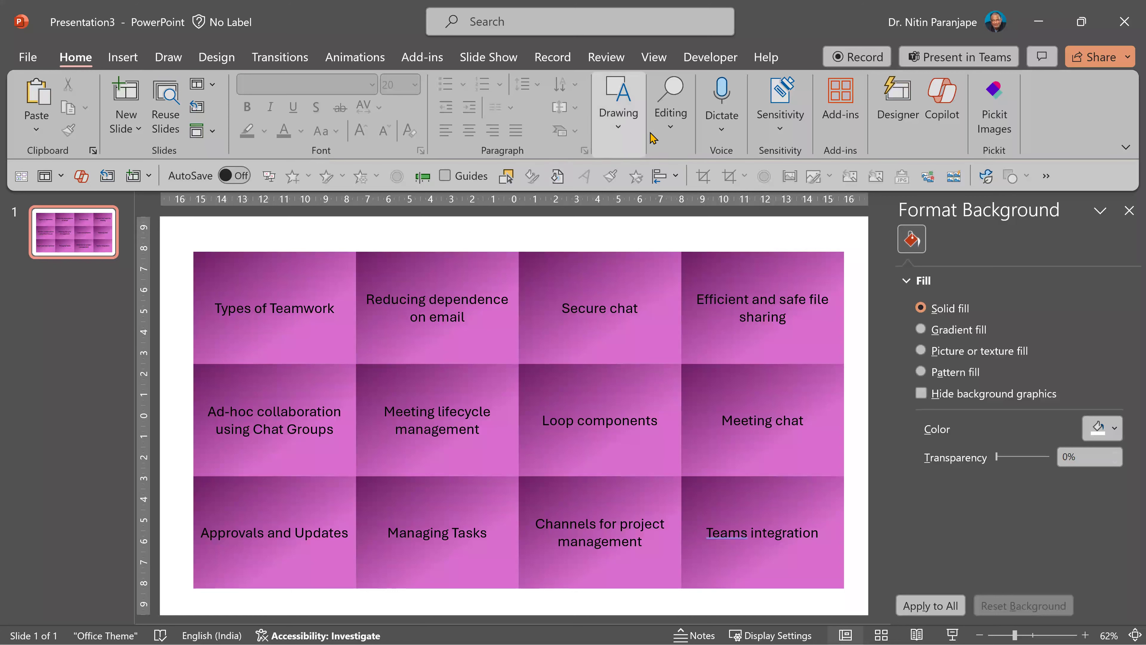
# In the Selection Pane, hide Table 3 and delete all text from Table 4's cells
pyautogui.click(664, 131)
pyautogui.click(686, 216)
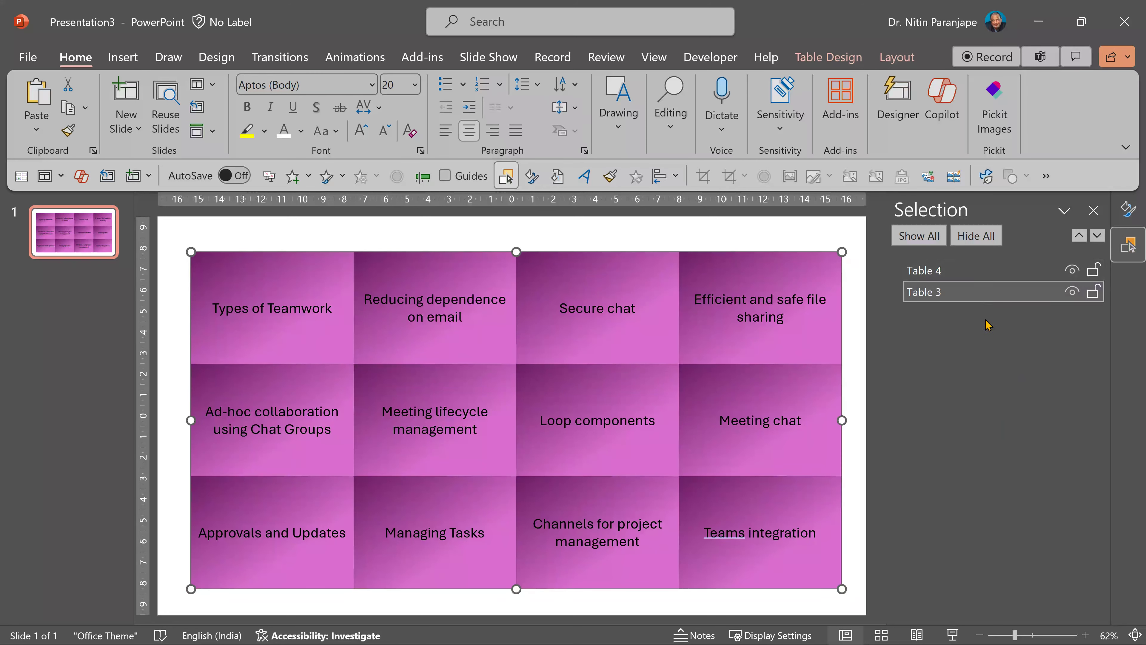
pyautogui.click(1073, 292)
pyautogui.click(967, 271)
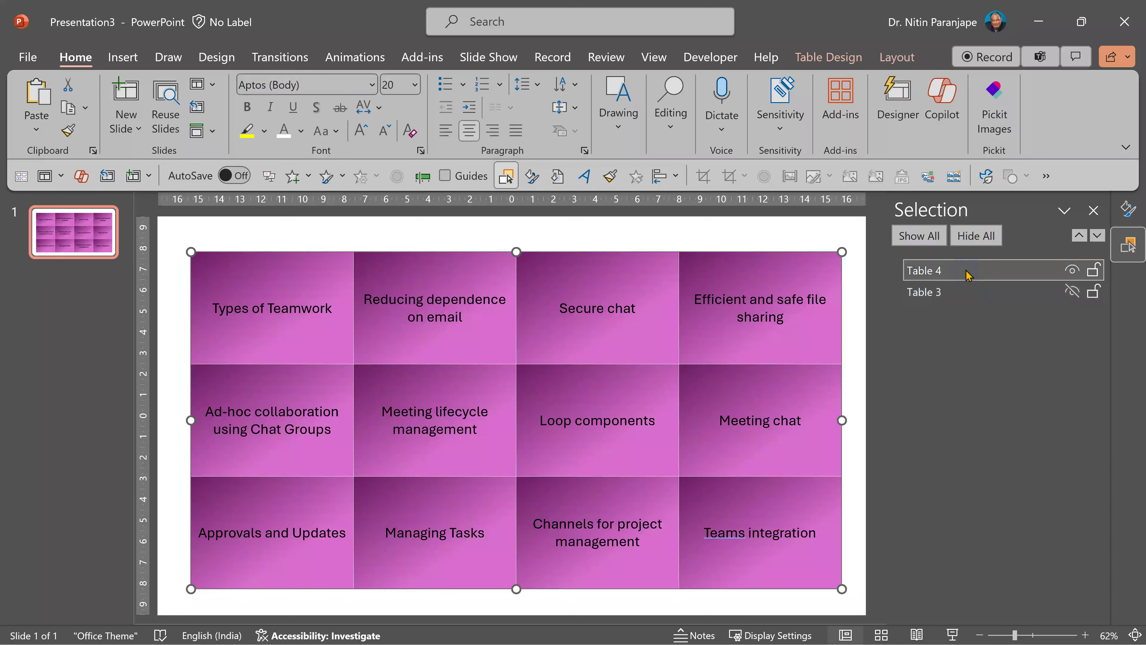
pyautogui.click(322, 322)
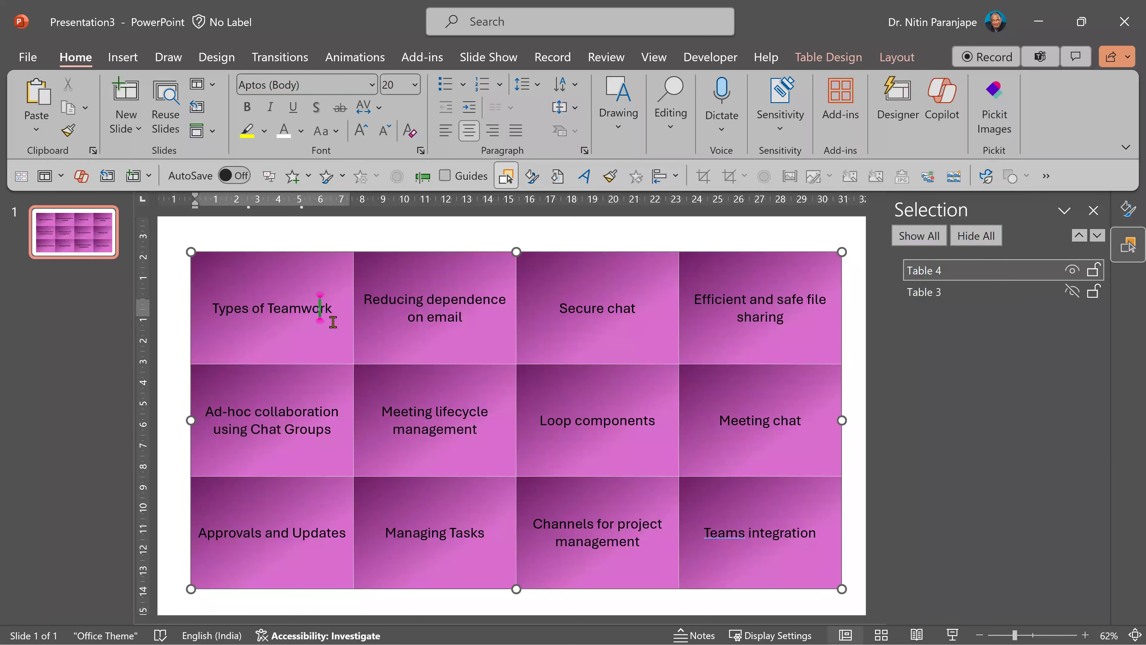
pyautogui.press('Escape')
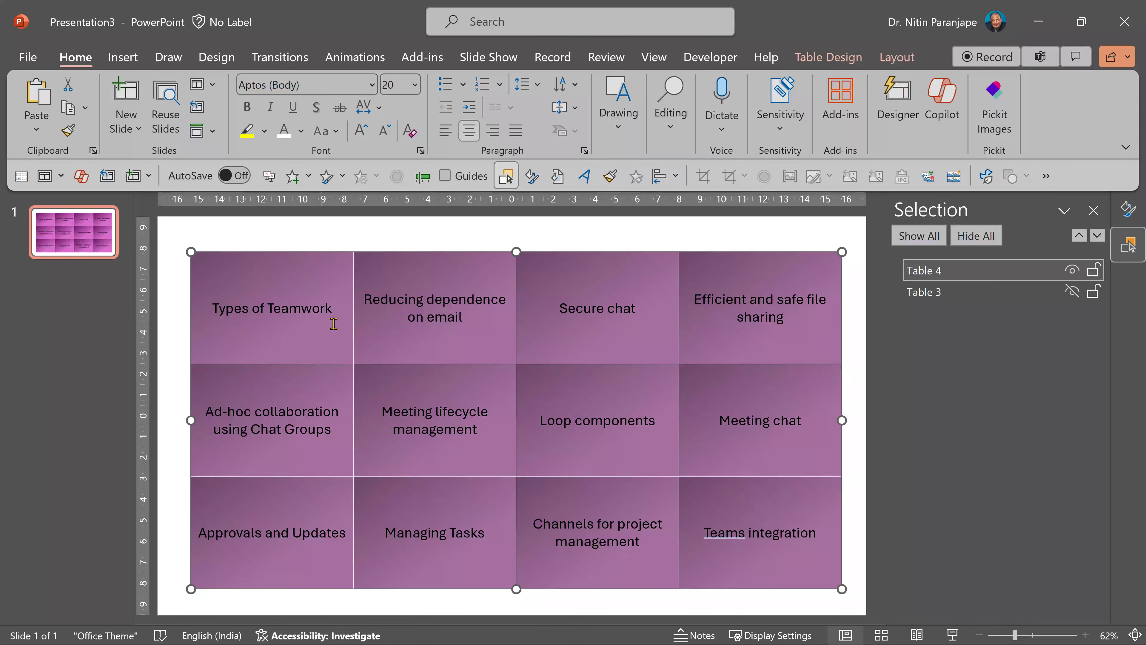
pyautogui.press('Delete')
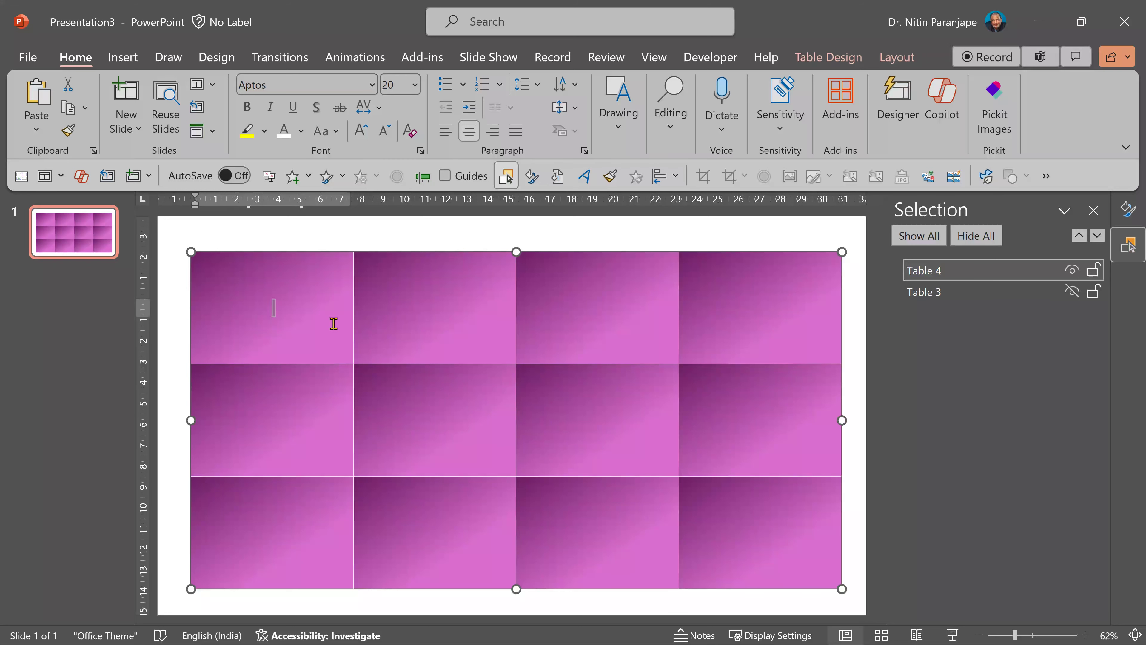
# Redo it: re-show then re-hide Table 3 and clear Table 4's twelve cells again
pyautogui.click(1072, 291)
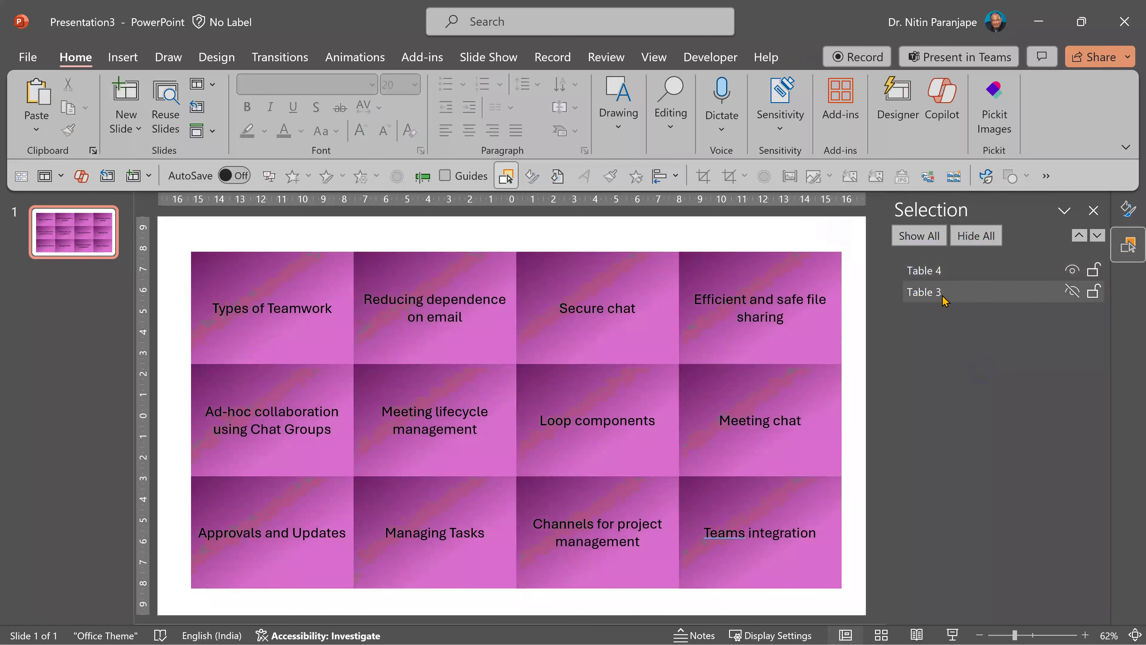
pyautogui.click(935, 293)
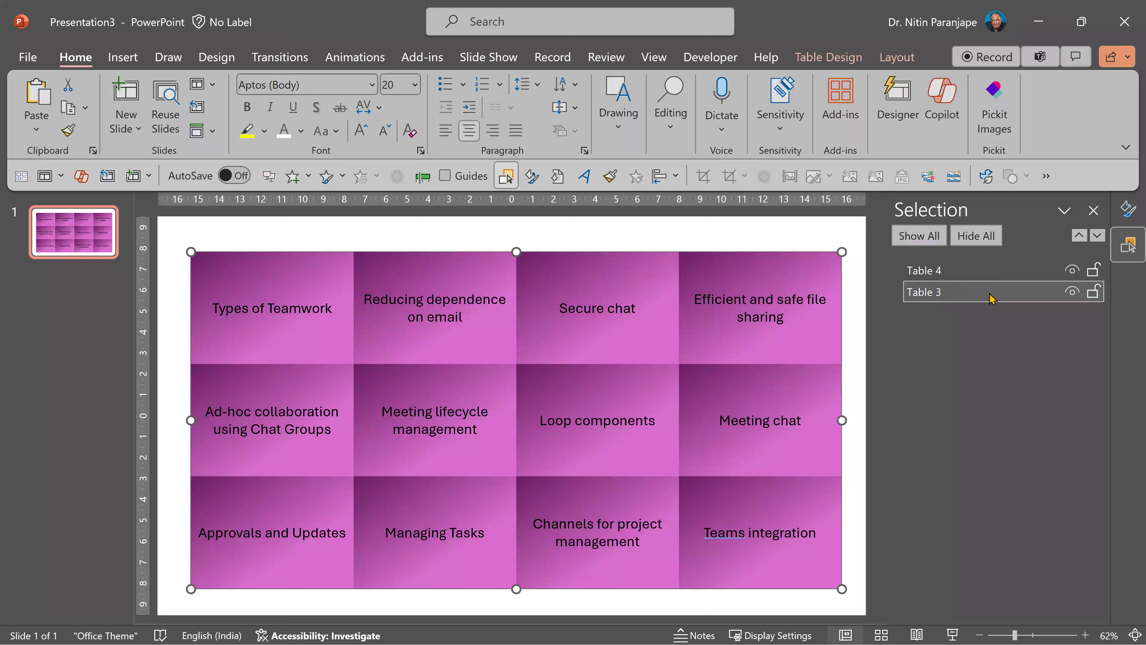
pyautogui.click(1072, 291)
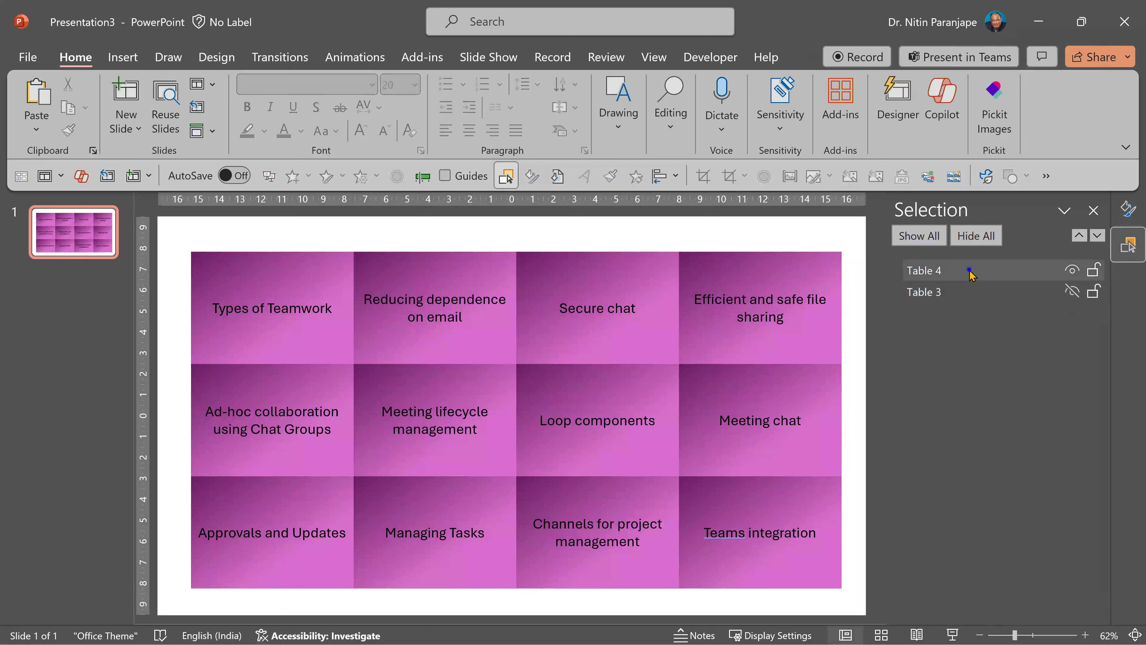
pyautogui.click(972, 274)
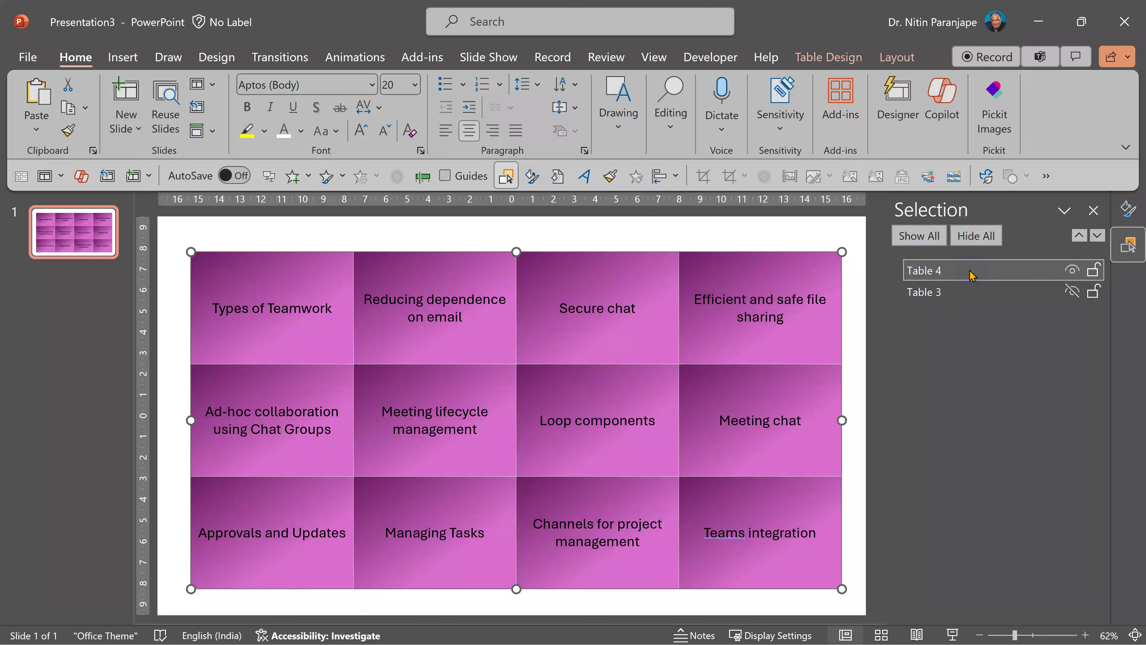
pyautogui.click(264, 308)
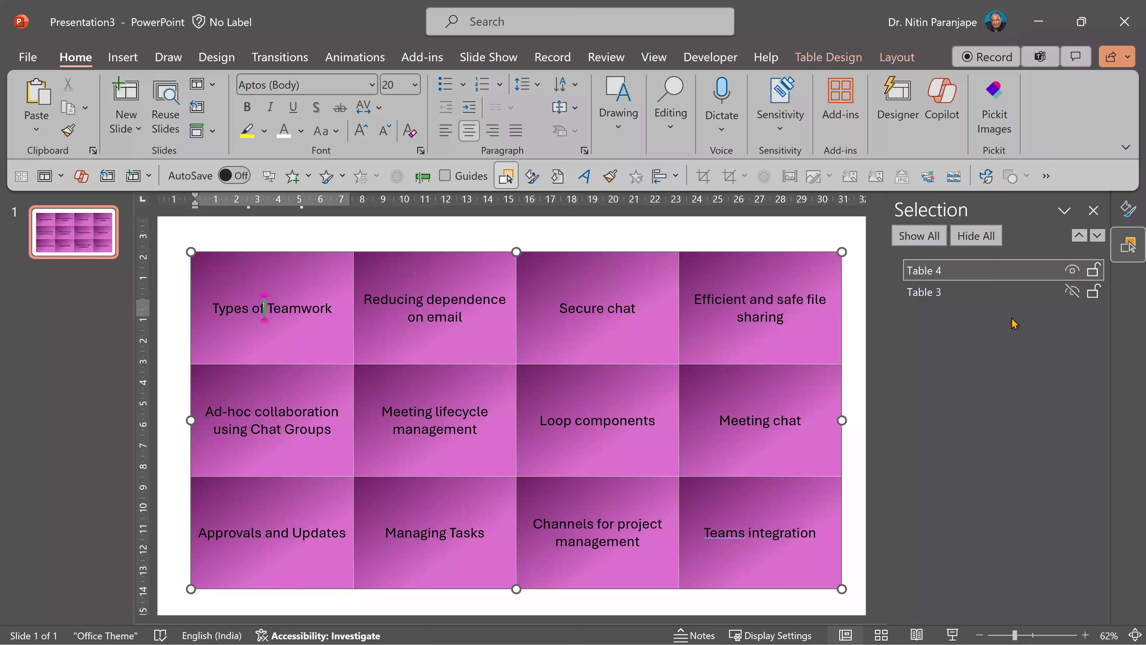
pyautogui.press('Escape')
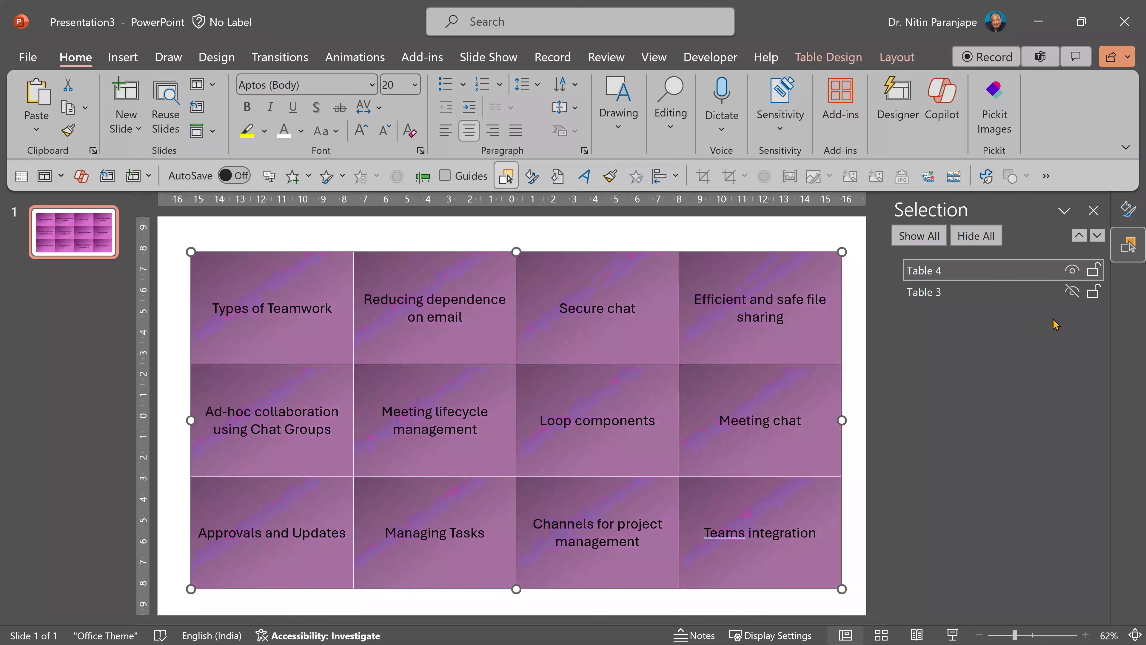
pyautogui.press('Delete')
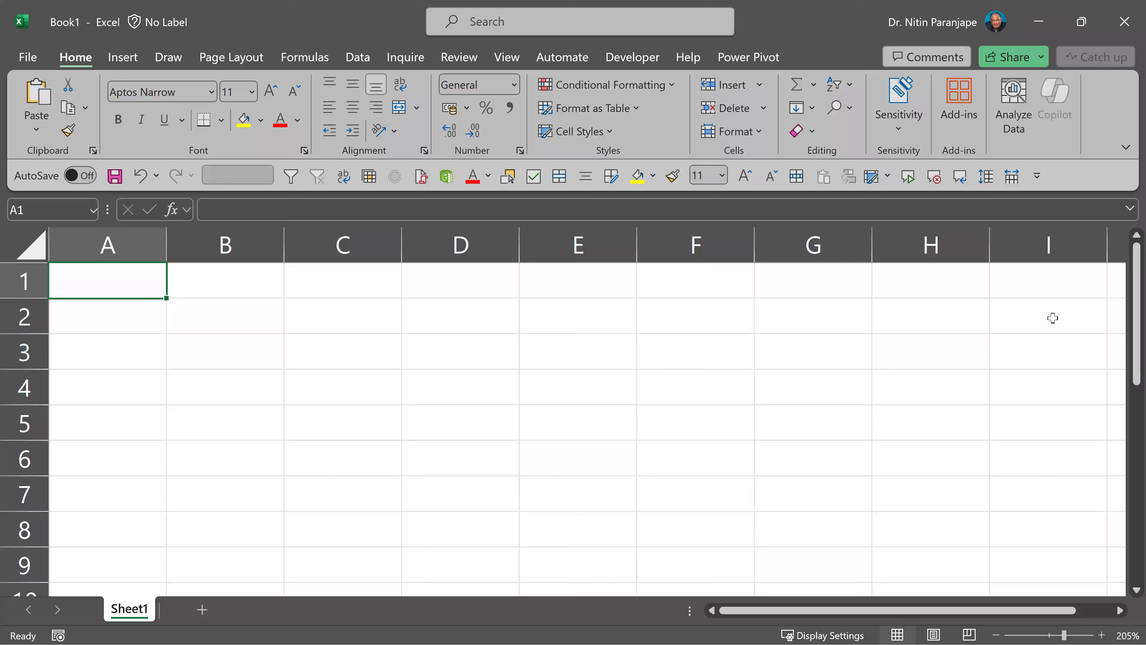
# Enter =SEQUENCE(3,4,1) in A1 and copy the spilled numbers 1–12 in A1:D3
pyautogui.write('=')
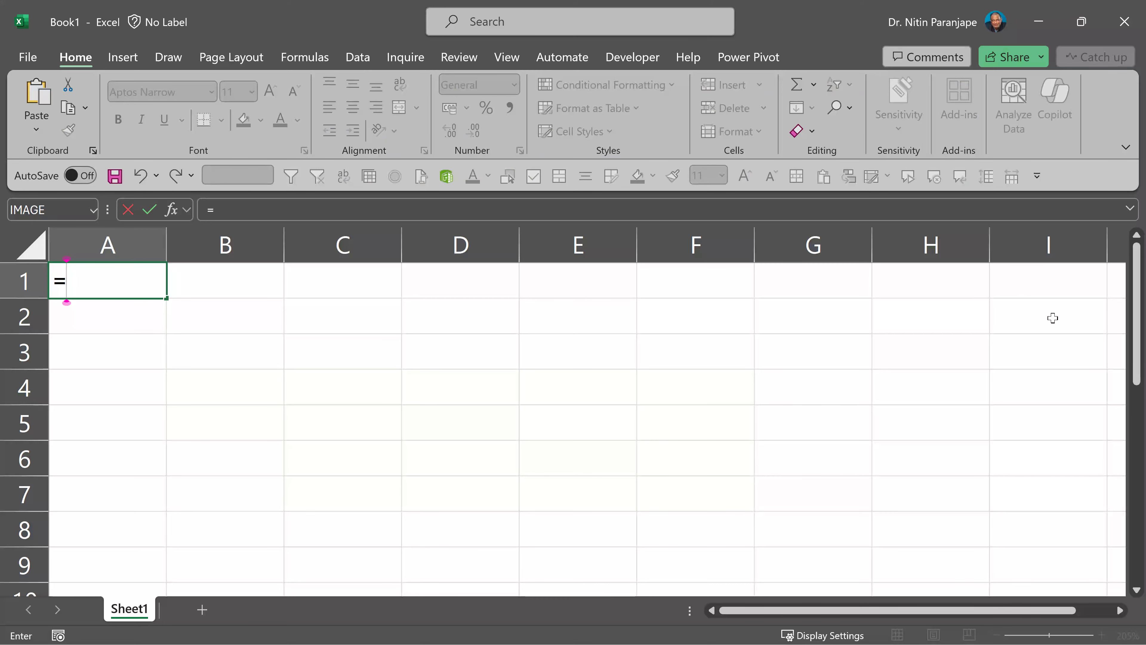
pyautogui.write('SEQUENCE(')
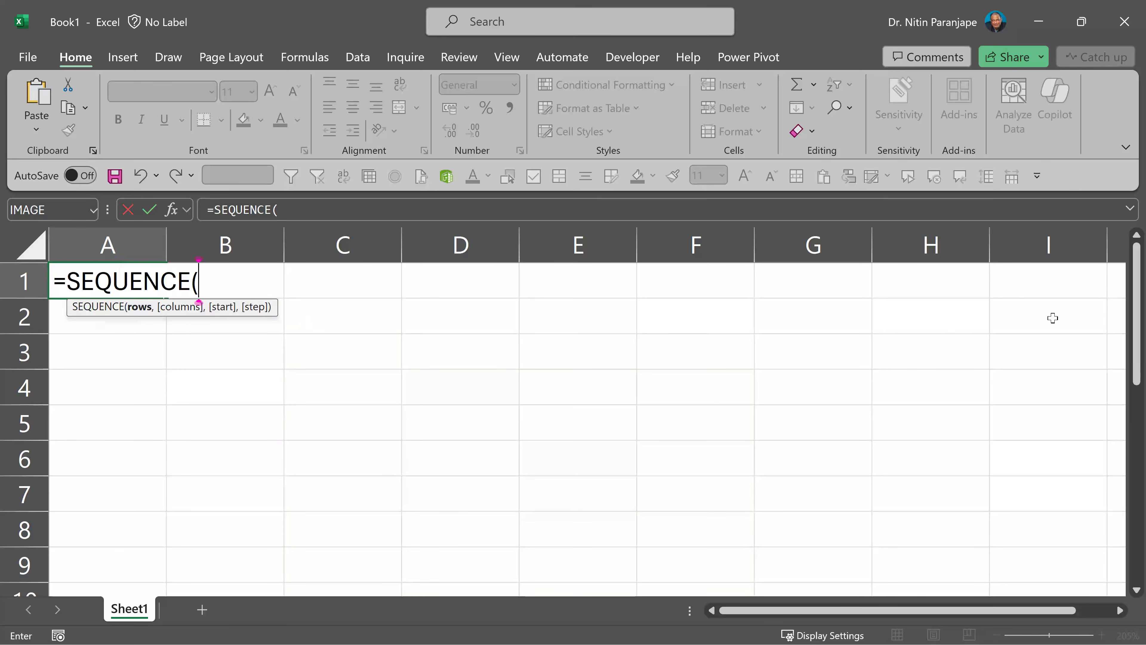
pyautogui.write('3,')
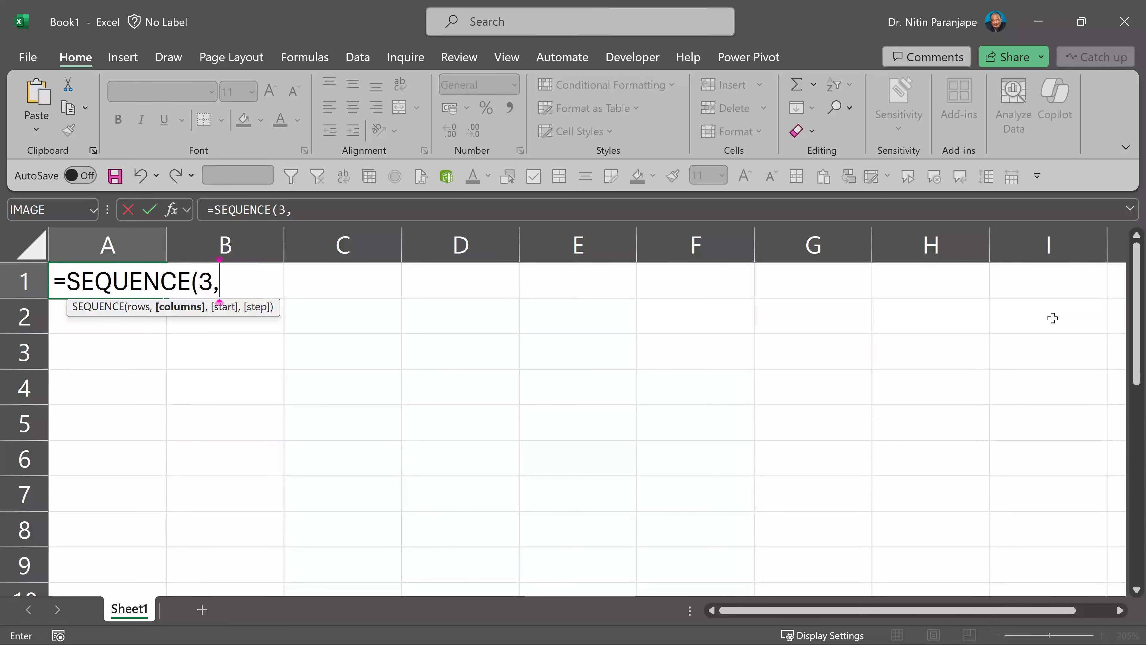
pyautogui.write('4,1')
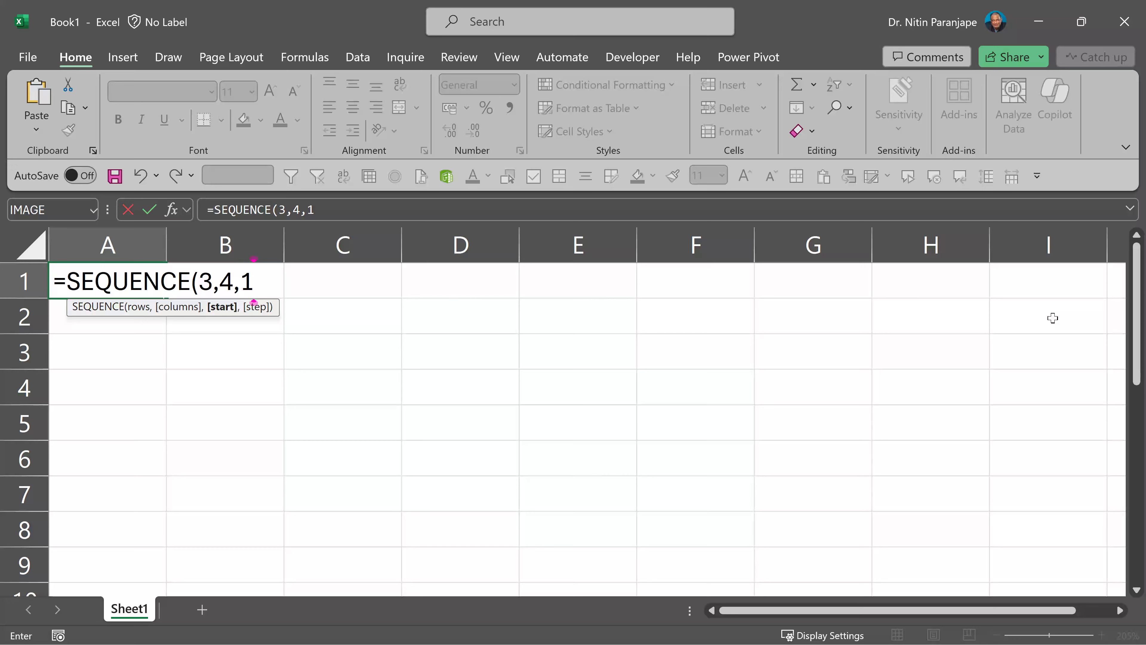
pyautogui.write(')')
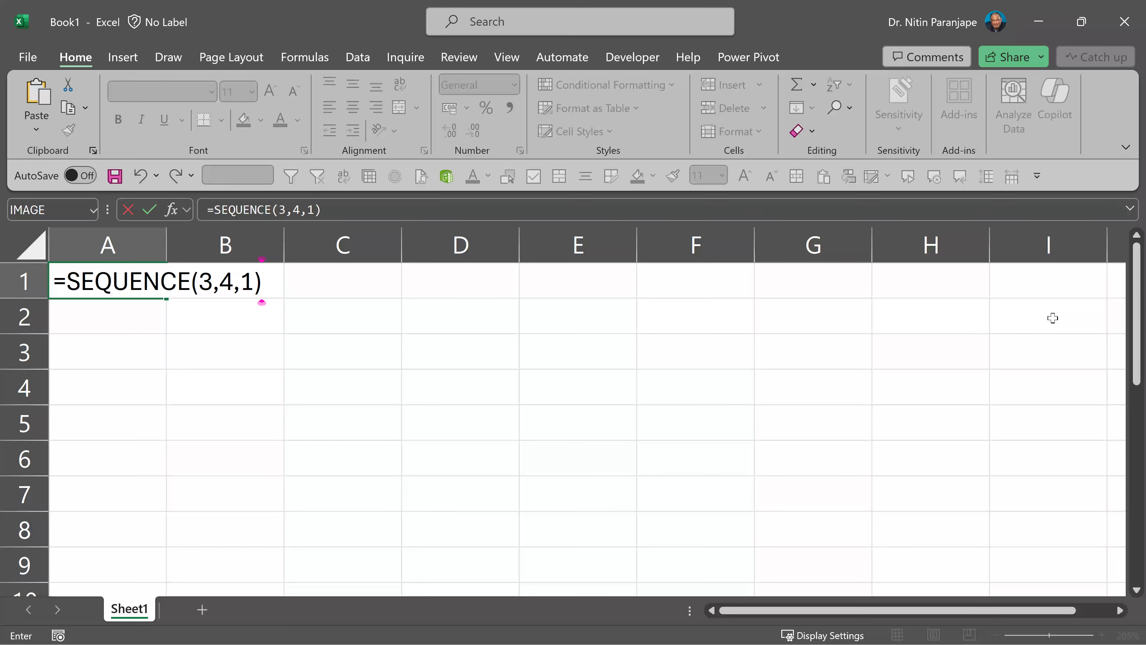
pyautogui.press('Return')
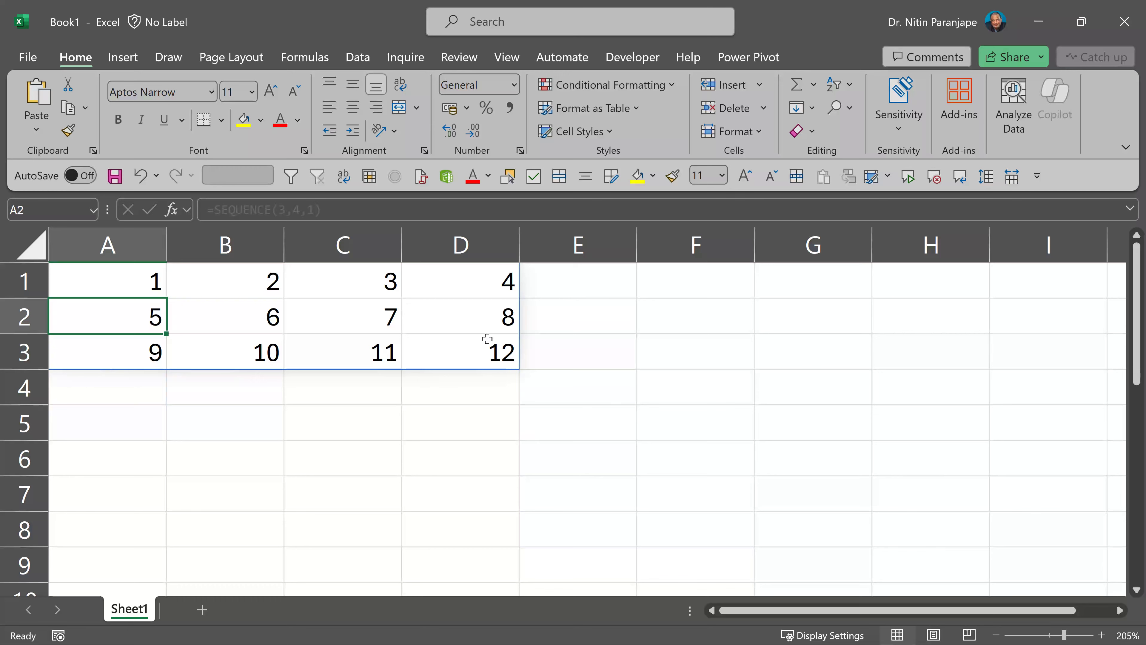
pyautogui.moveTo(488, 343); pyautogui.dragTo(95, 289)
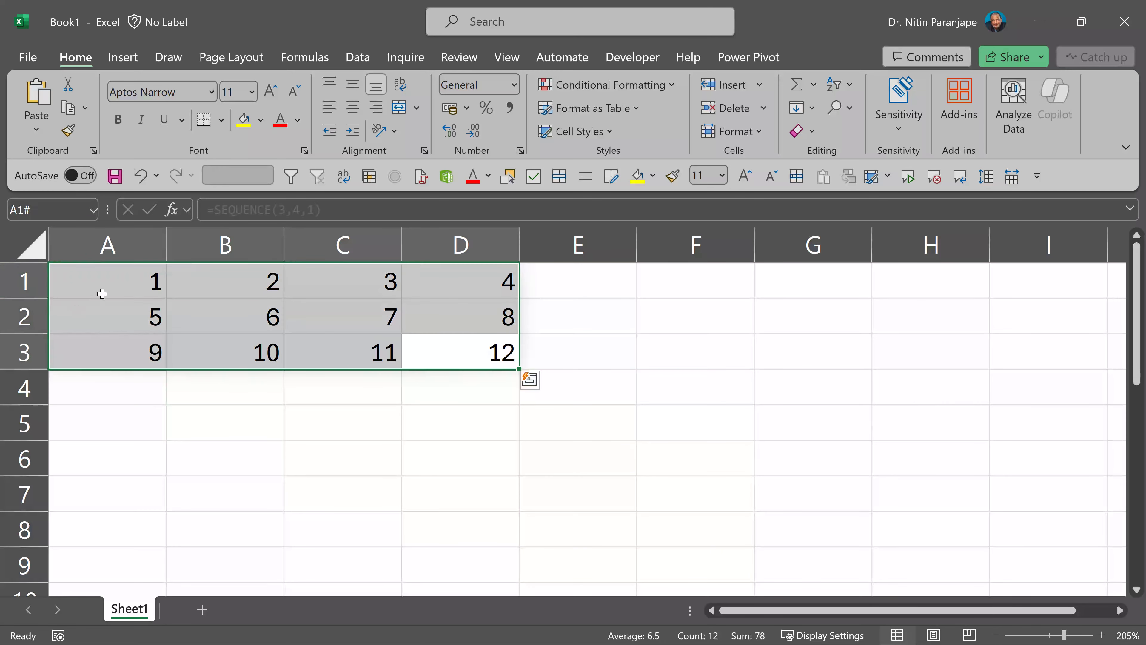
pyautogui.click(94, 289)
pyautogui.hotkey('ctrl', 'a')
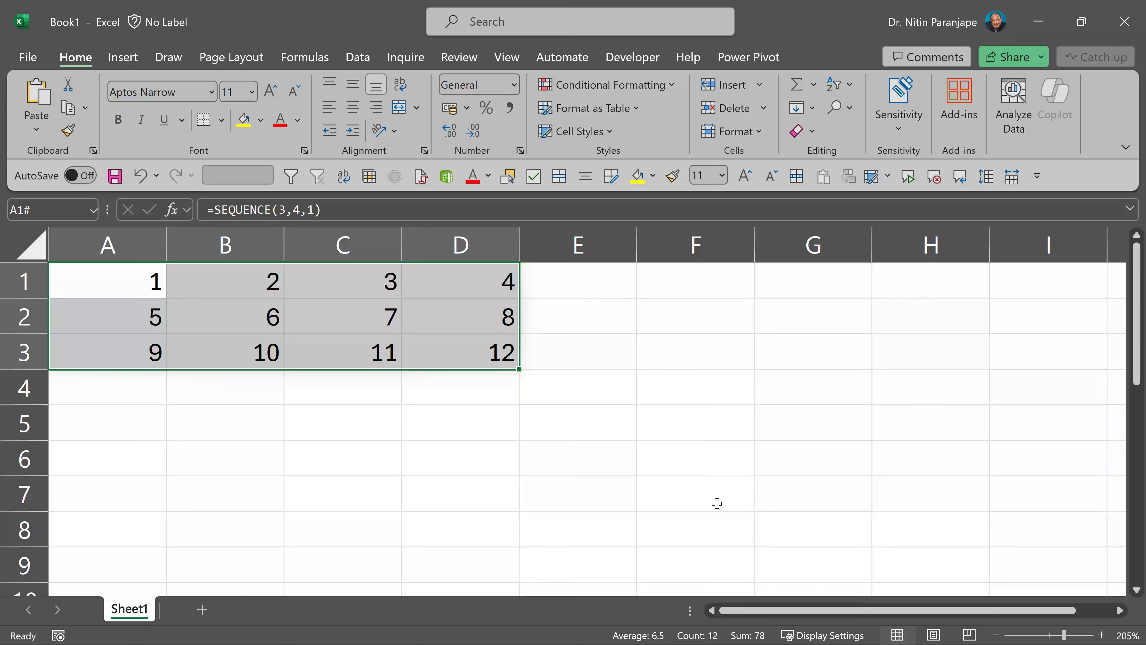
pyautogui.hotkey('ctrl', 'c')
# Back in PowerPoint, paste the numbers 1–12 into Table 4, one per cell
pyautogui.hotkey('alt', 'Tab')
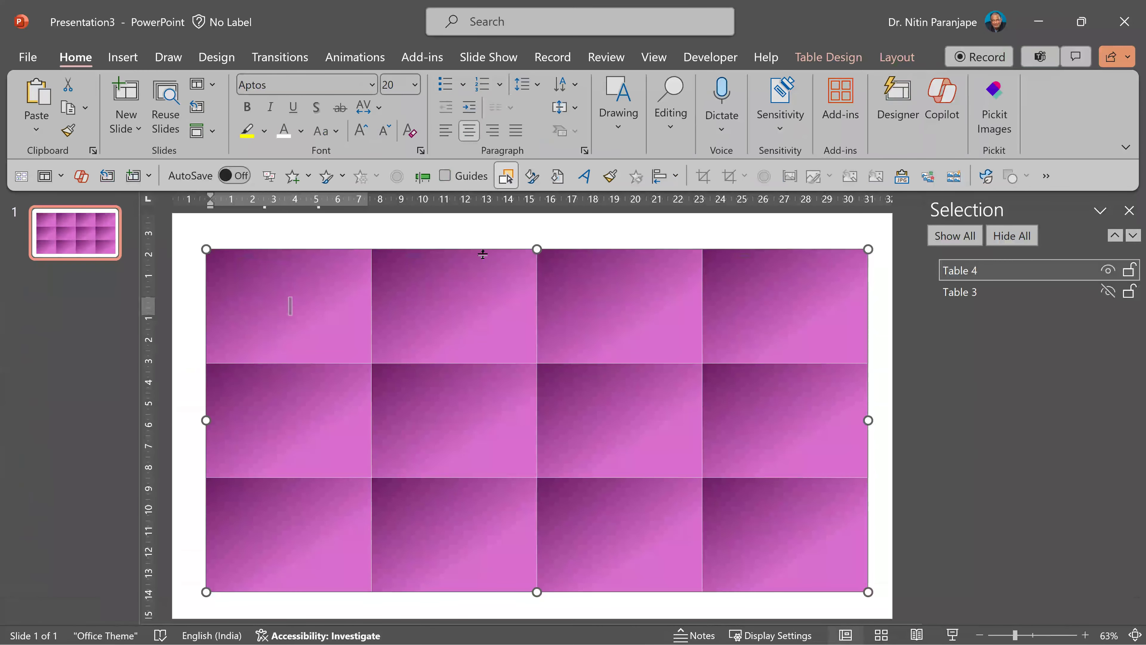
pyautogui.click(431, 235)
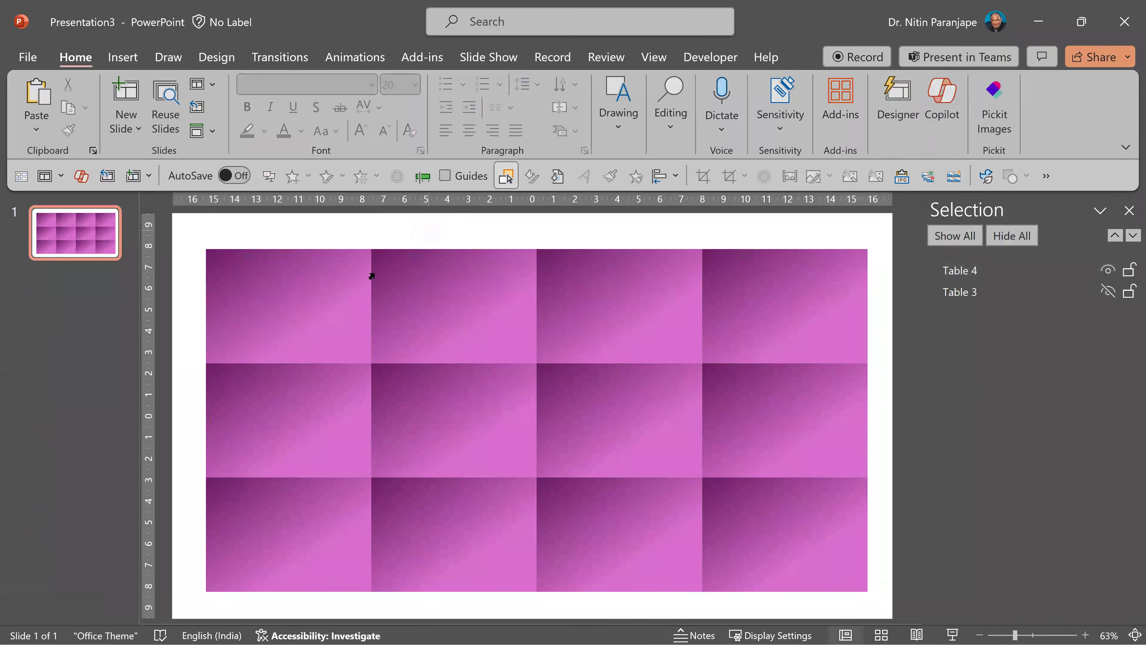
pyautogui.click(1075, 271)
pyautogui.click(274, 292)
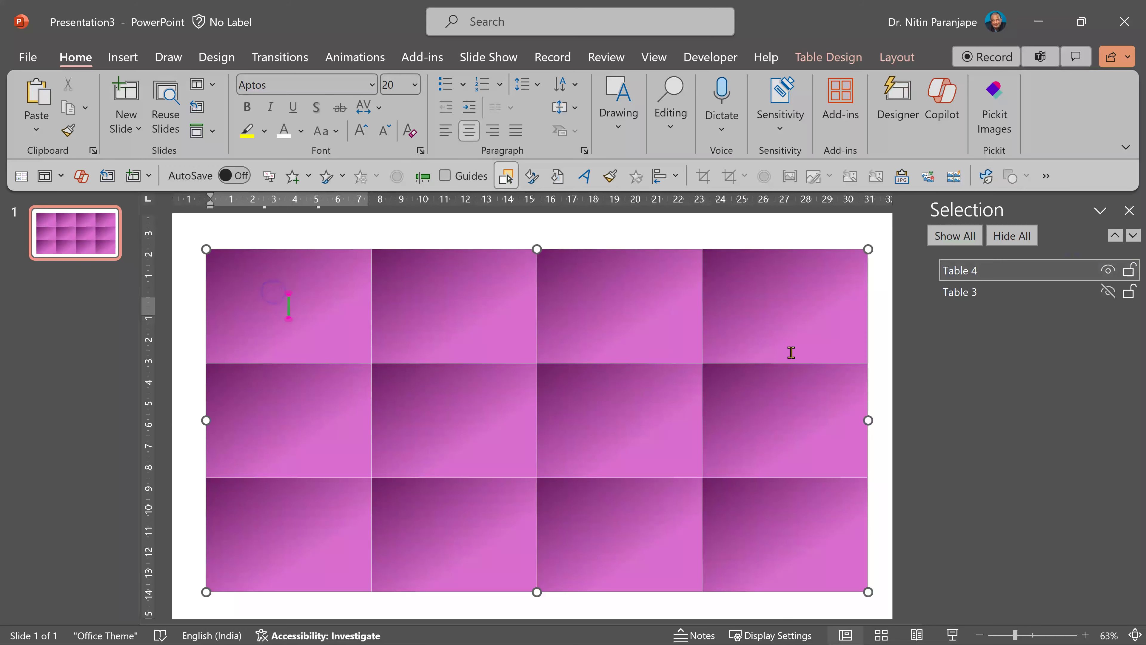
pyautogui.hotkey('ctrl', 'v')
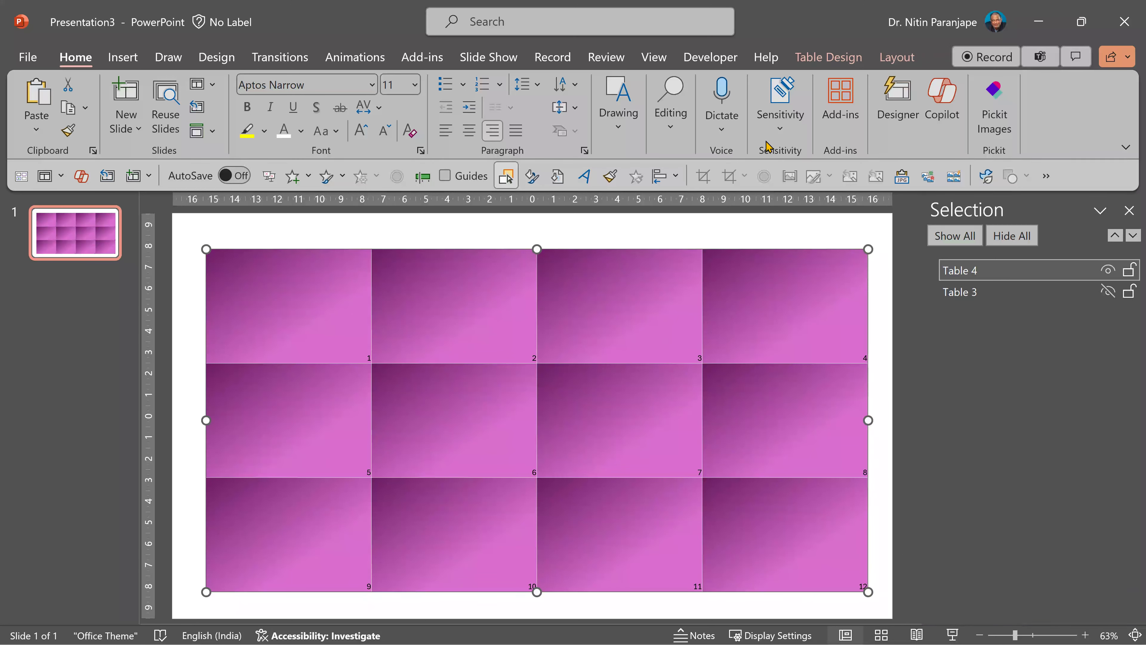
# Align the numbers to each cell's top-left corner with Normal cell margins
pyautogui.click(896, 58)
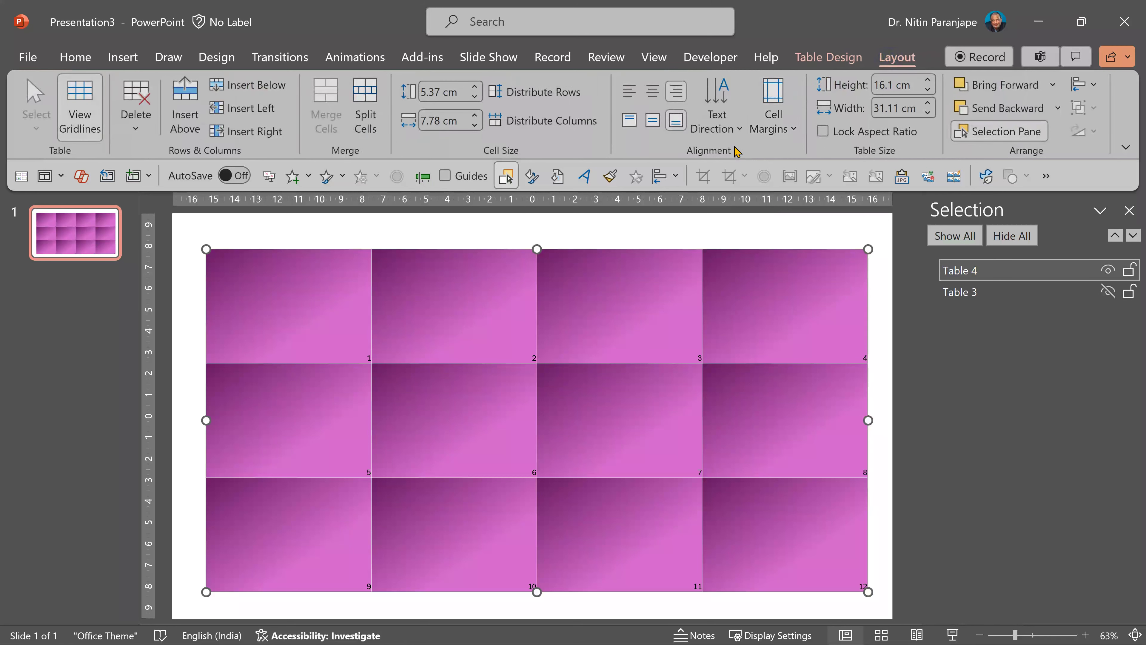
pyautogui.click(629, 121)
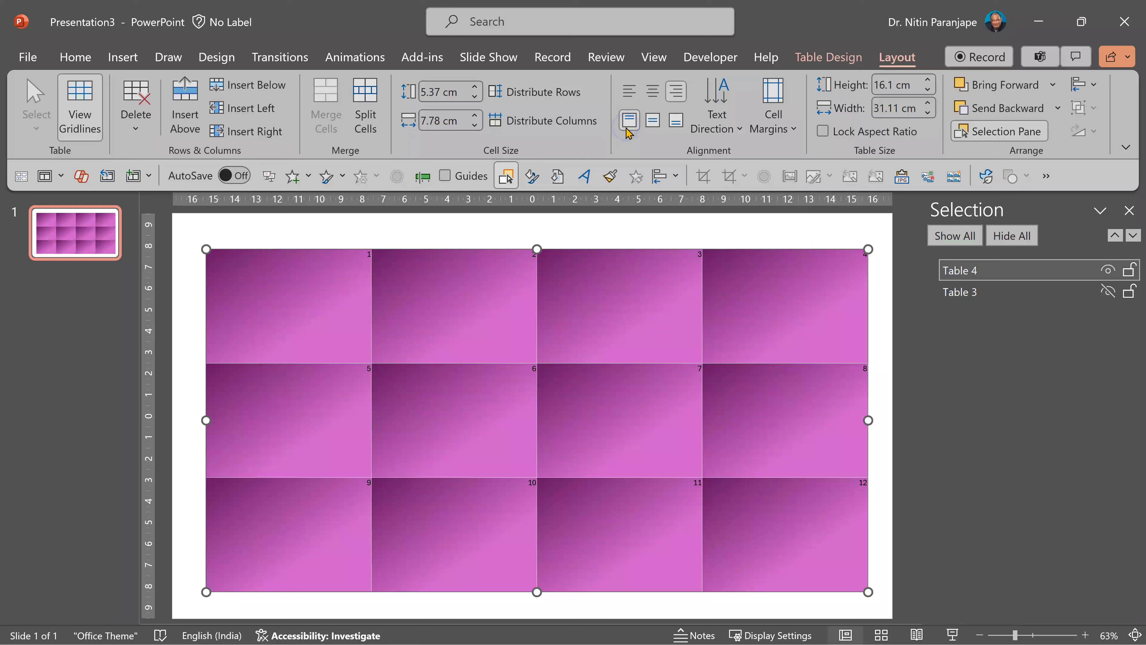
pyautogui.click(629, 93)
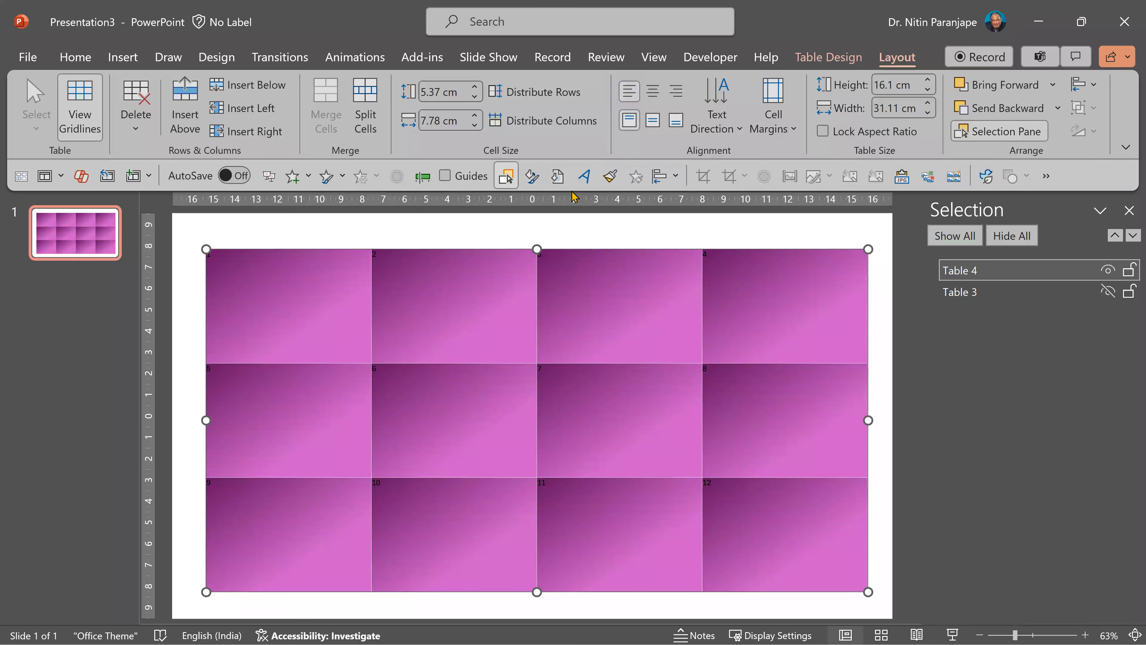
pyautogui.click(765, 131)
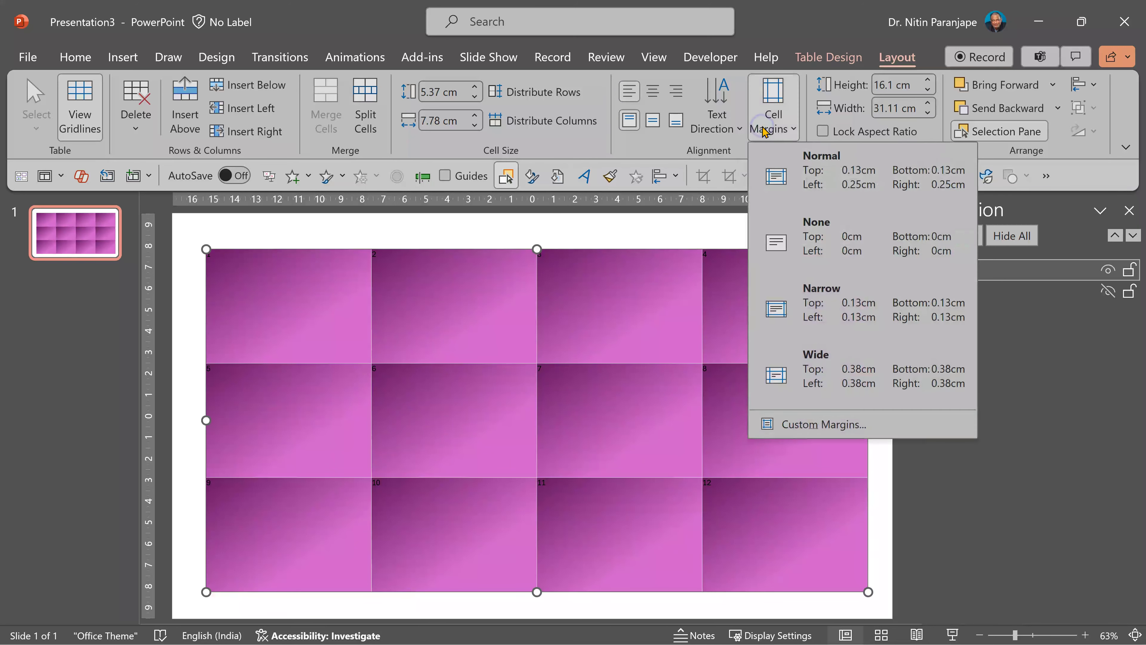
pyautogui.click(833, 173)
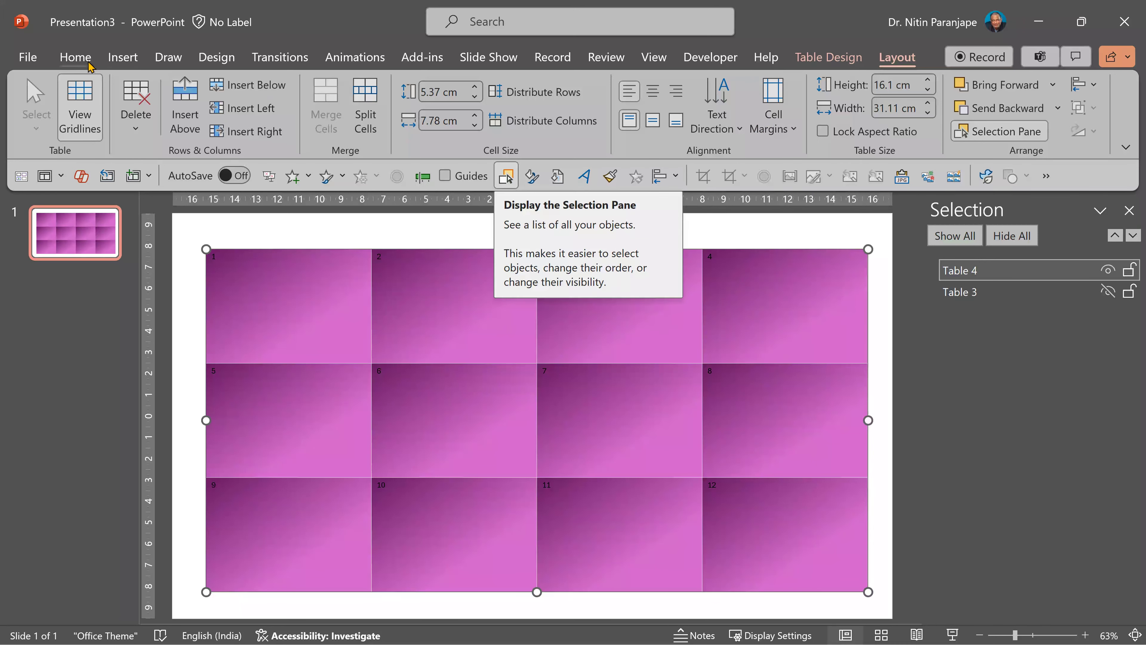
# Increase the numbers' font size to 18 pt
pyautogui.click(77, 56)
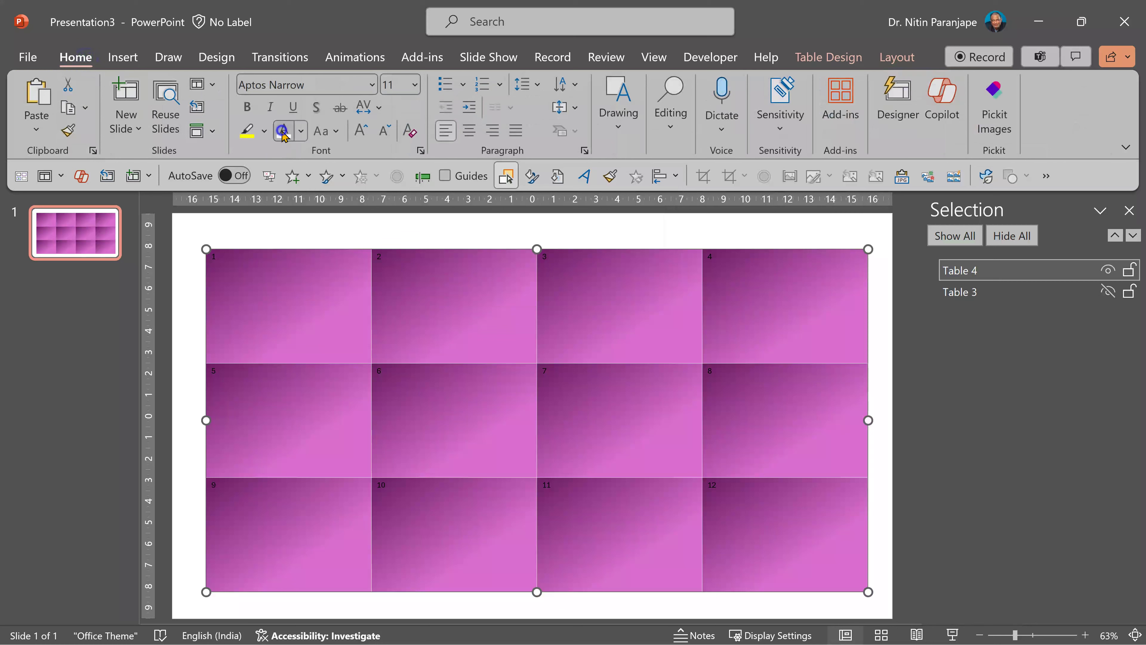
pyautogui.click(361, 132)
pyautogui.click(361, 132)
pyautogui.click(361, 132)
pyautogui.click(361, 134)
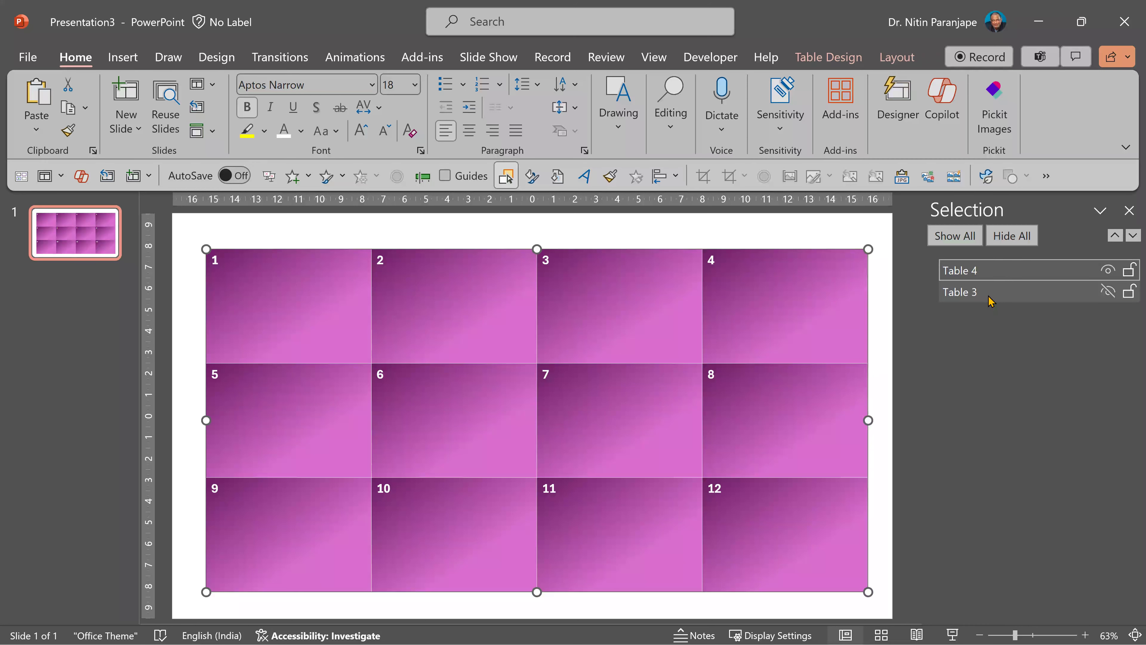
# Make Table 4, the numbered 1–12 overlay, visible again in the Selection pane and select it
pyautogui.click(1108, 292)
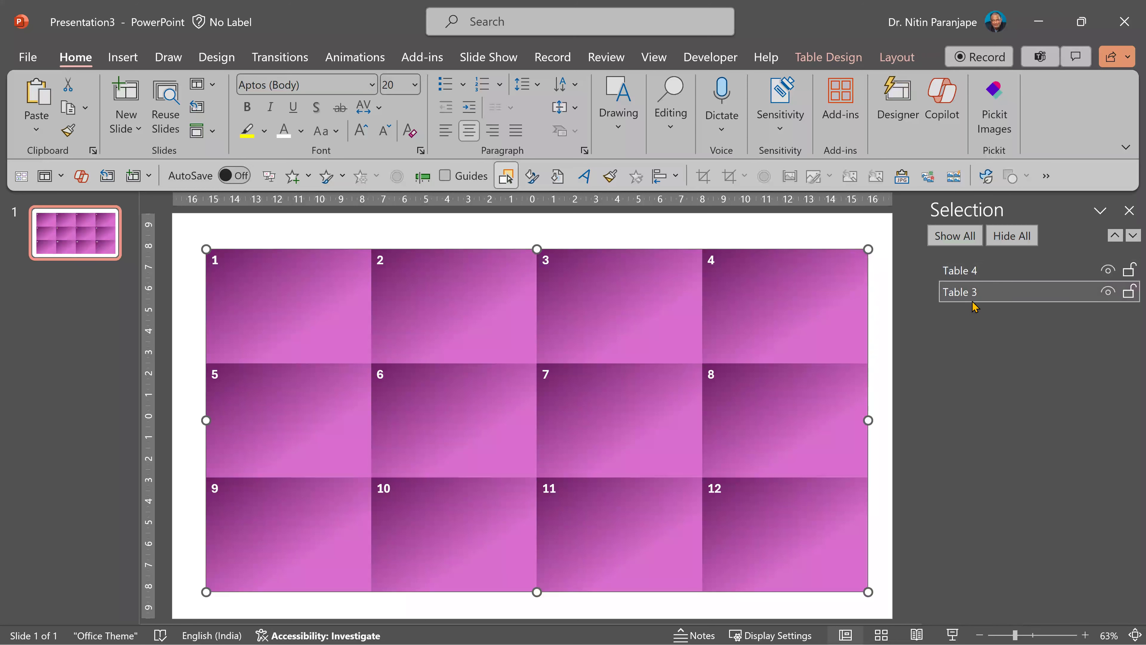
pyautogui.click(1109, 269)
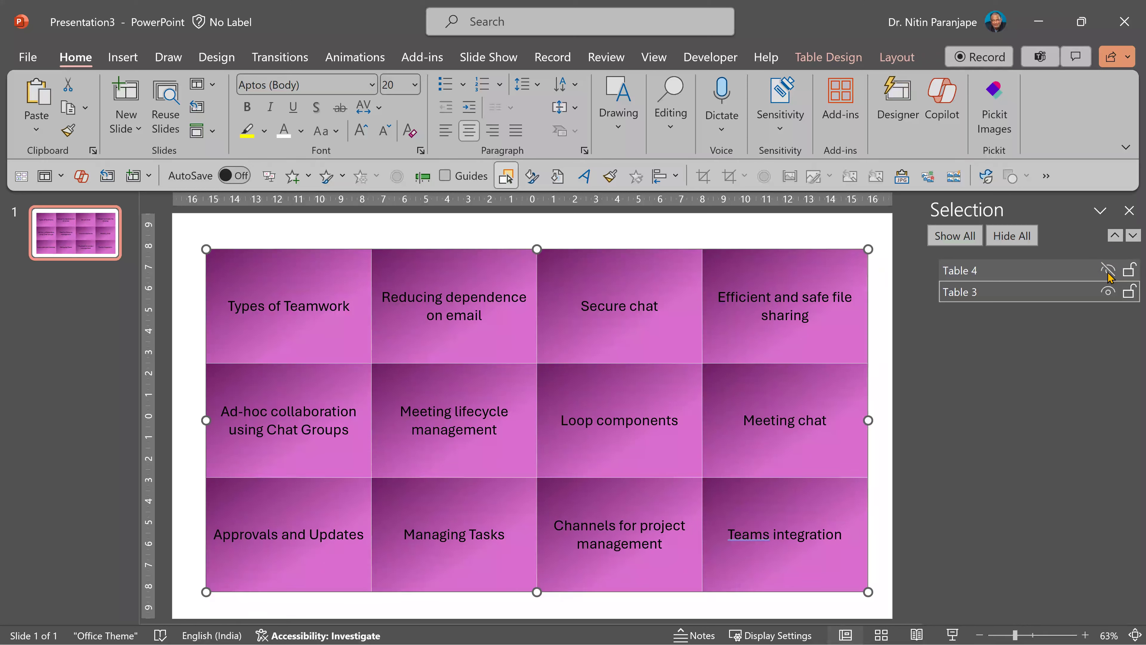
pyautogui.click(1109, 271)
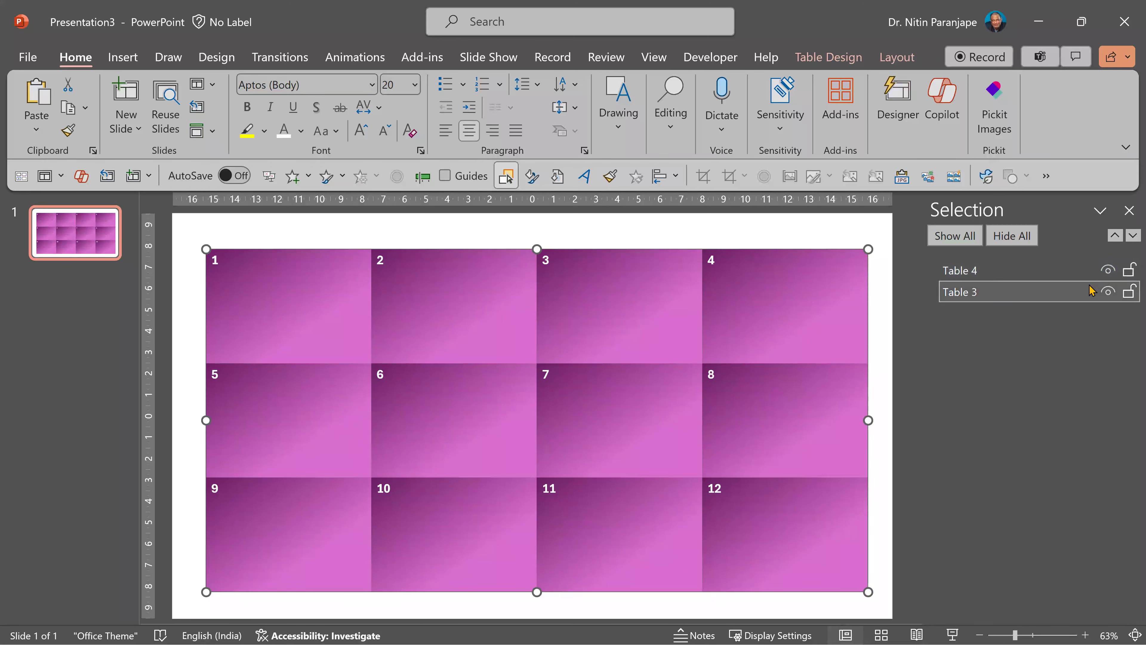
pyautogui.click(754, 293)
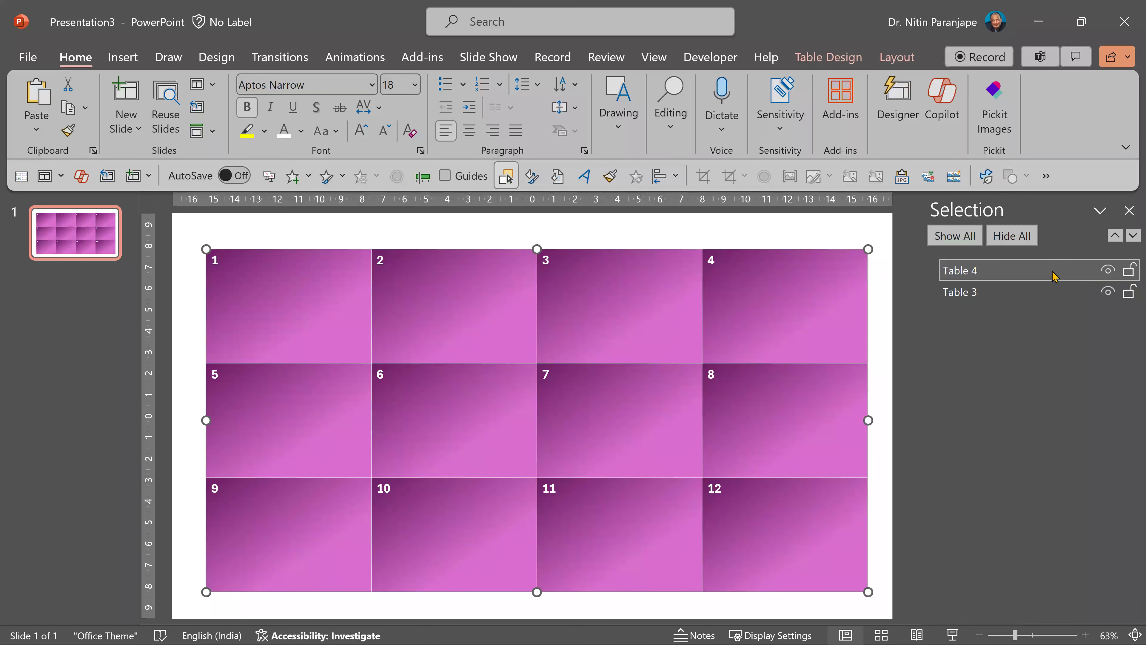
pyautogui.click(842, 58)
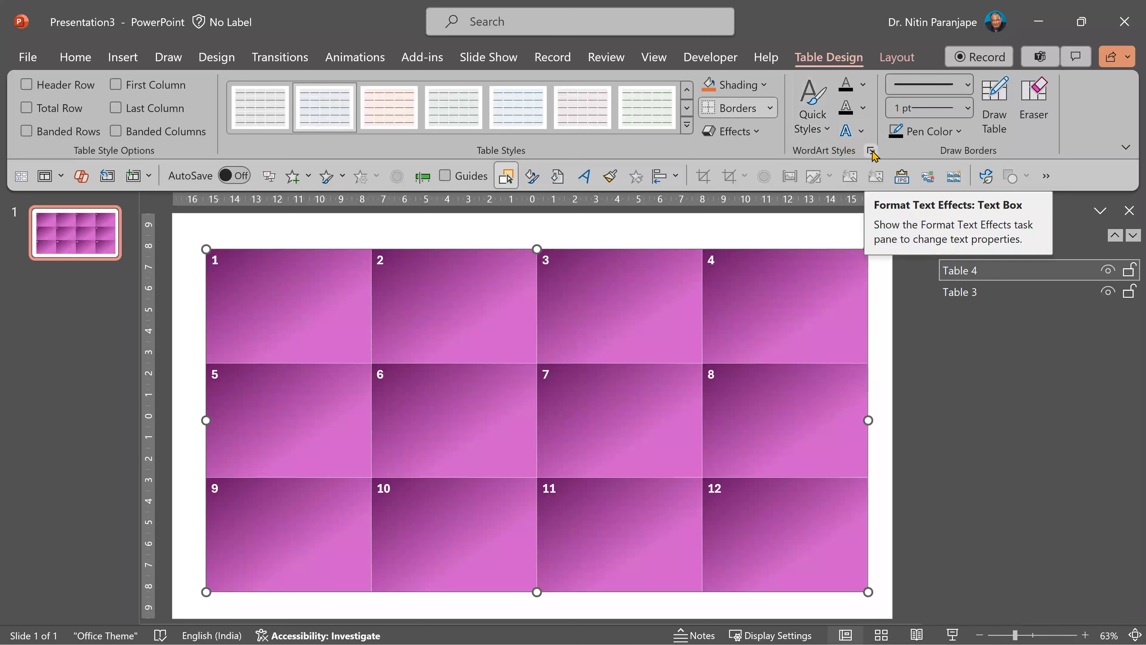
# In the overlay's gradient fill, make the pink stop 100% transparent and move it left
pyautogui.click(872, 151)
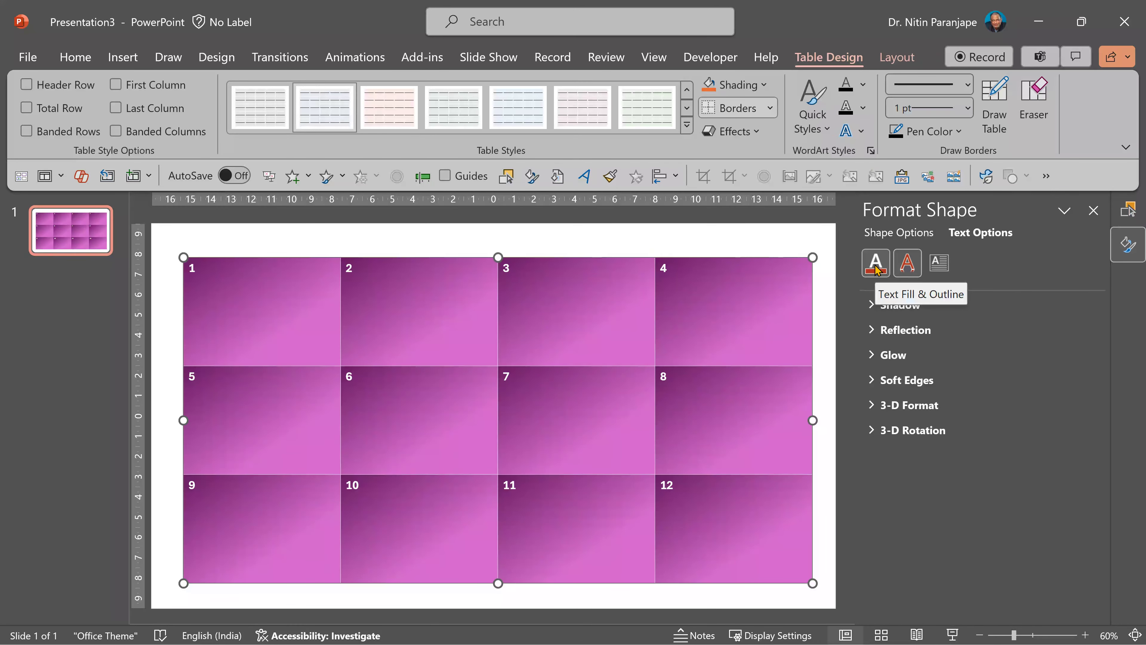
pyautogui.click(899, 234)
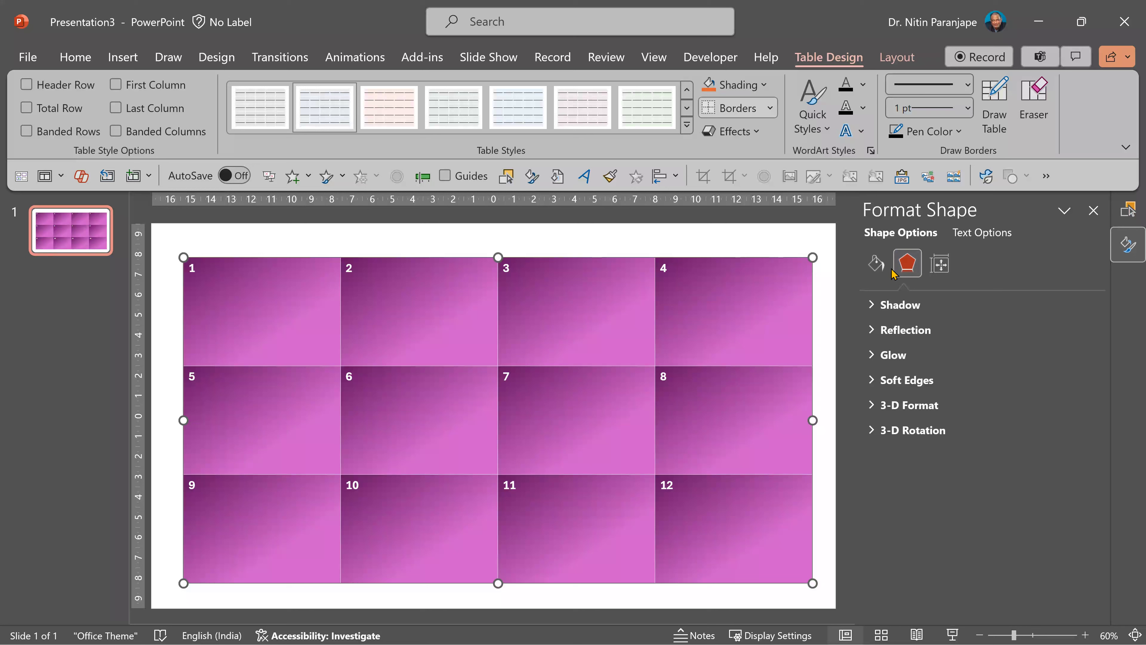
pyautogui.click(880, 266)
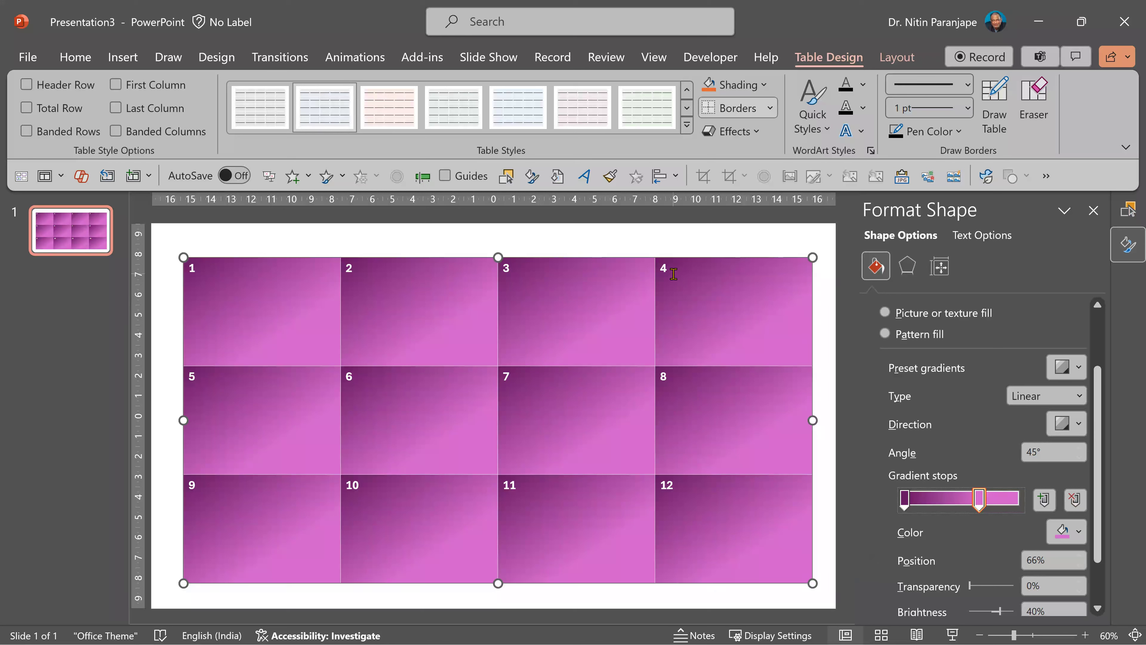
pyautogui.moveTo(979, 499); pyautogui.dragTo(978, 499)
pyautogui.moveTo(970, 587); pyautogui.dragTo(1019, 587)
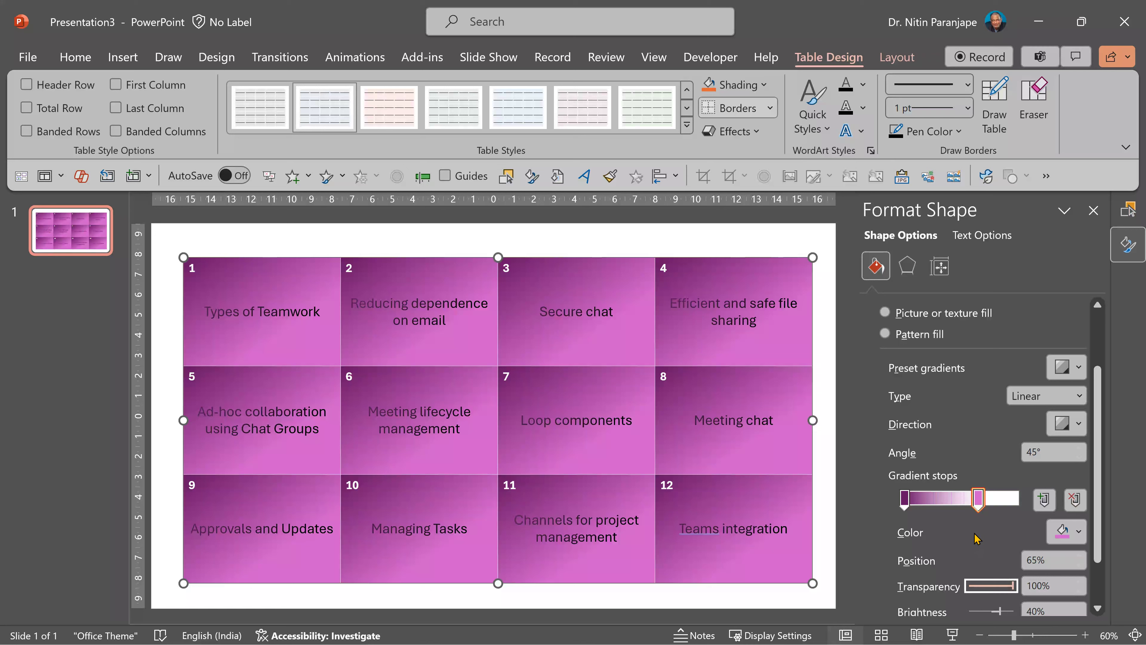
pyautogui.moveTo(978, 498); pyautogui.dragTo(922, 501)
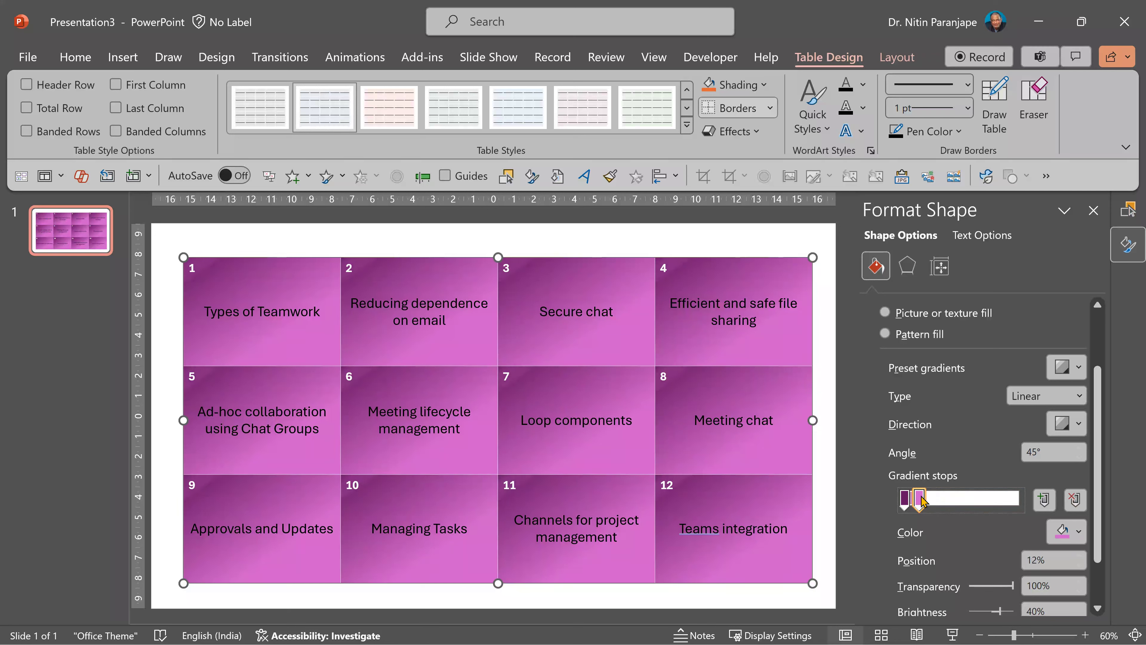
# Make the first gradient stop black and move the transparent stop to about 15%
pyautogui.click(904, 501)
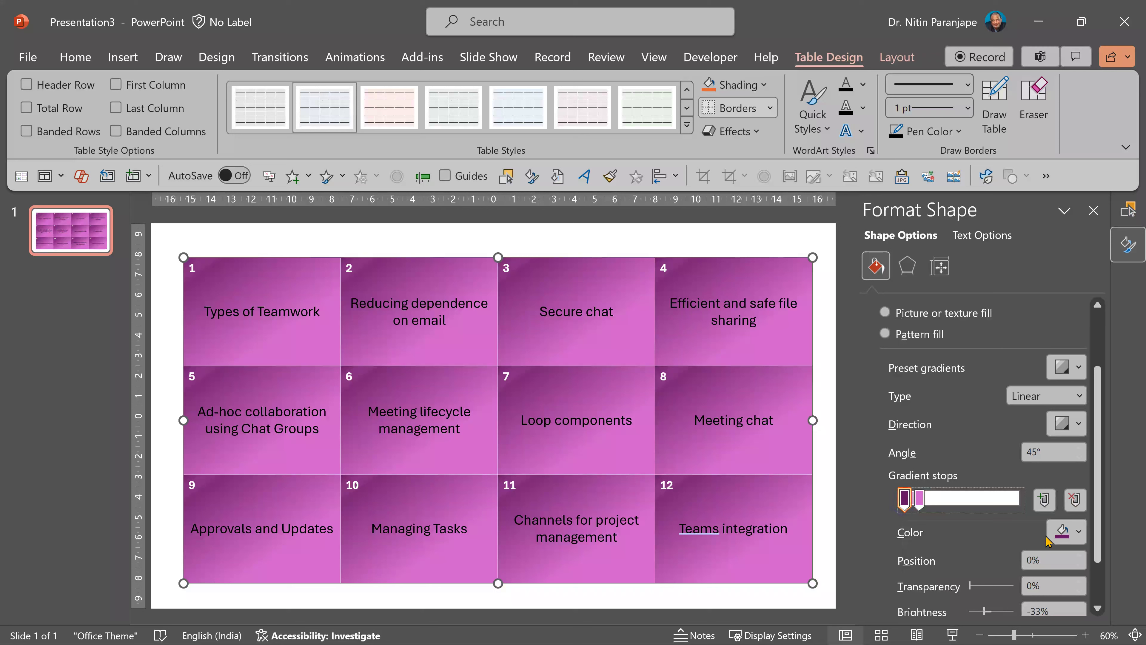
pyautogui.click(1066, 533)
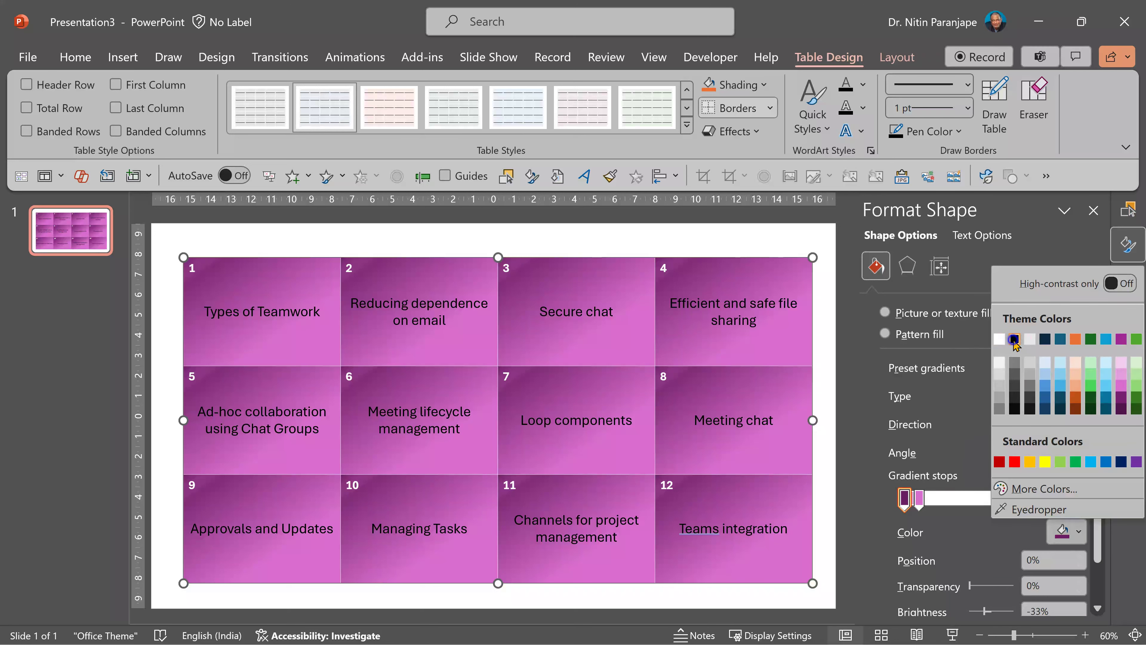
pyautogui.click(1015, 339)
pyautogui.moveTo(919, 502); pyautogui.dragTo(927, 502)
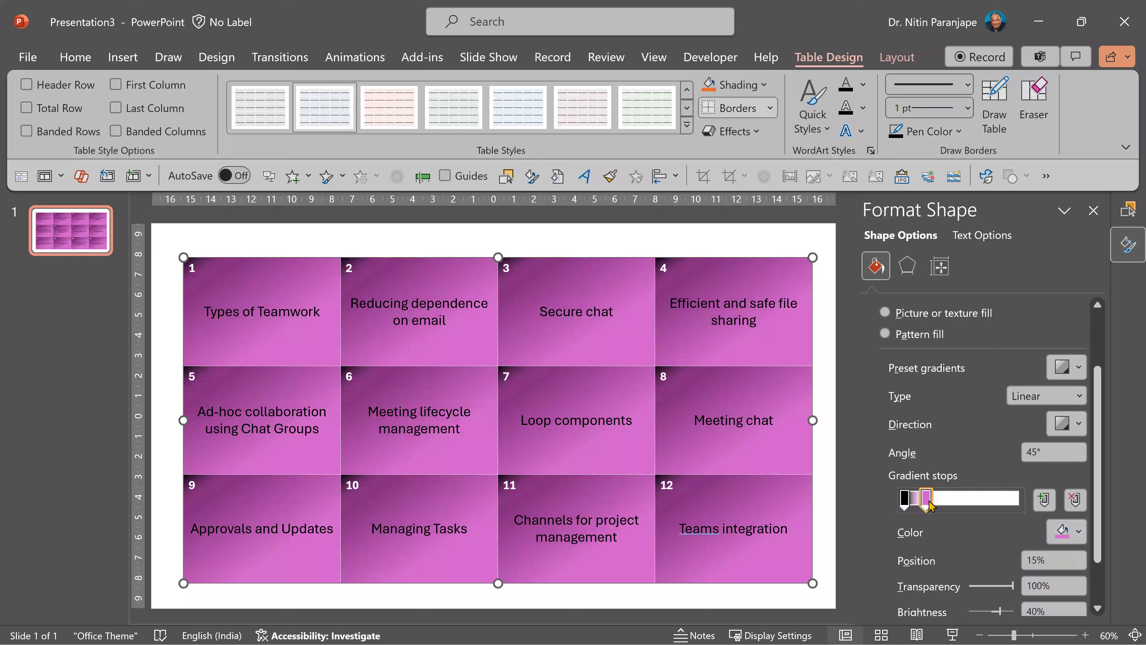
pyautogui.click(907, 500)
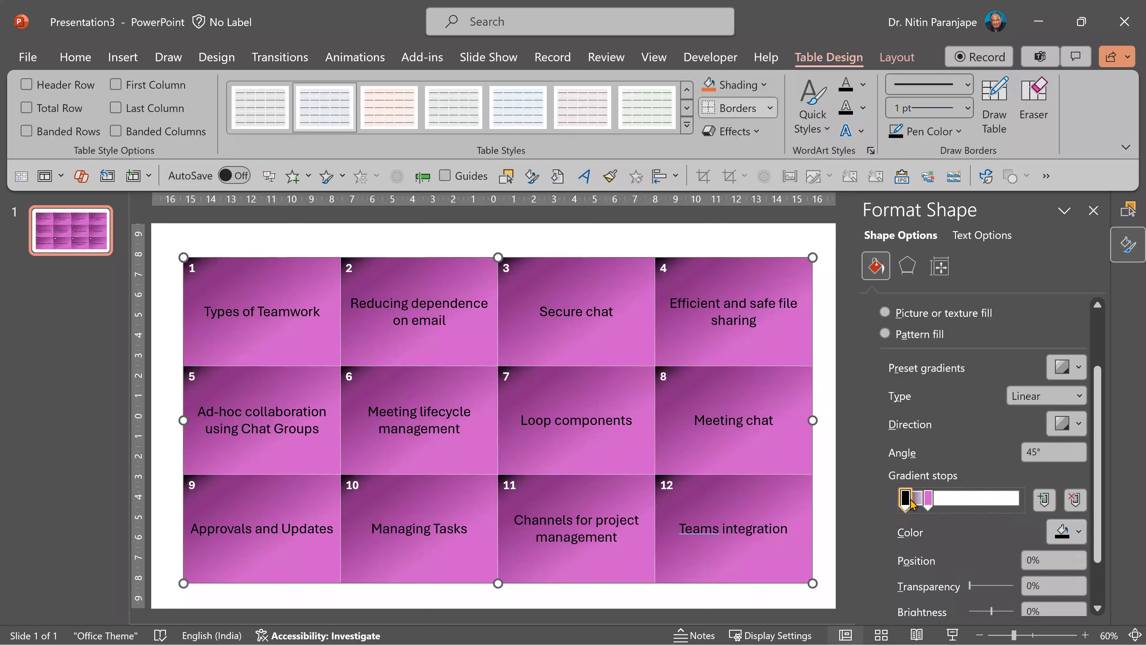
pyautogui.click(928, 499)
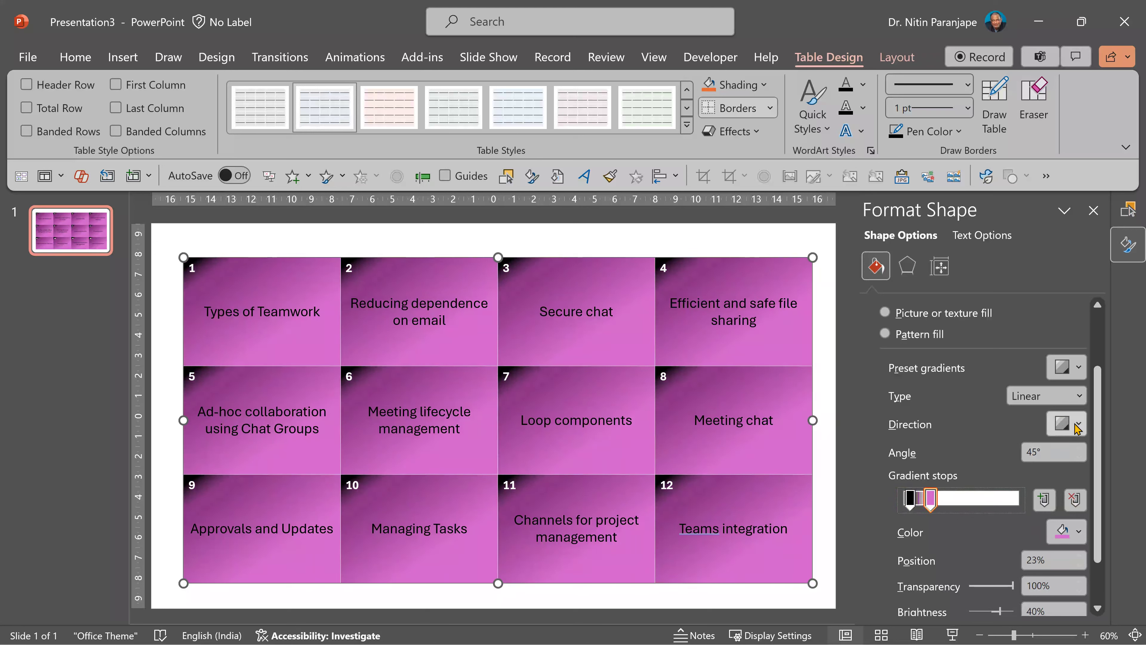
# Make the gradient Radial from the top-left corner, with the stop moved to 15%
pyautogui.click(1056, 396)
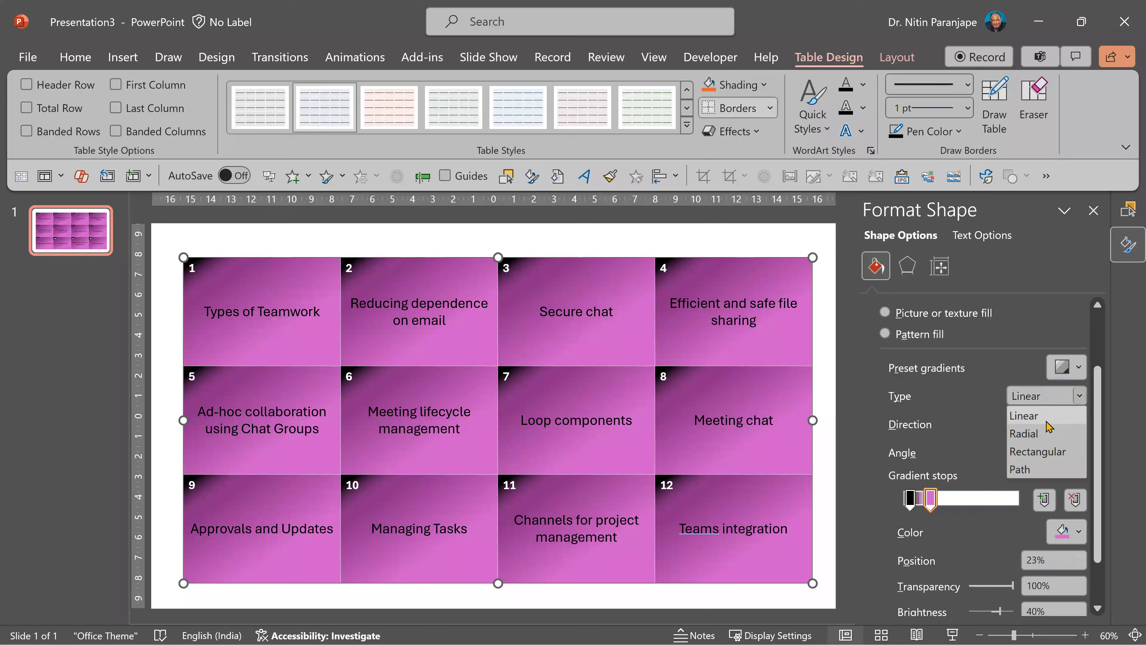
pyautogui.click(1046, 432)
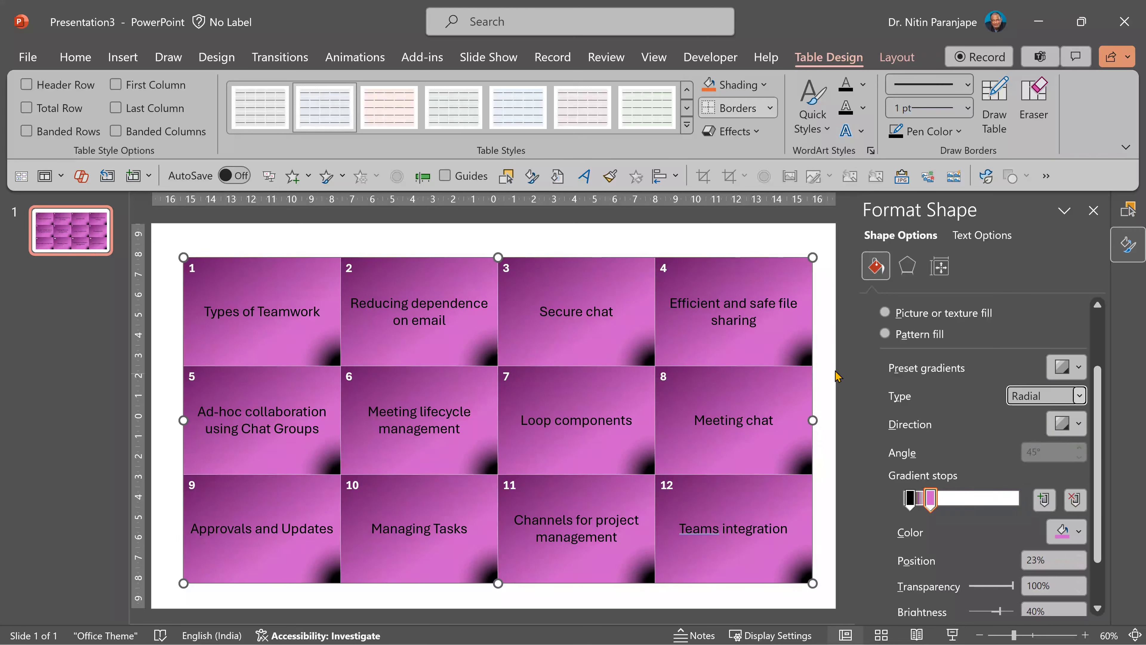
pyautogui.click(1073, 421)
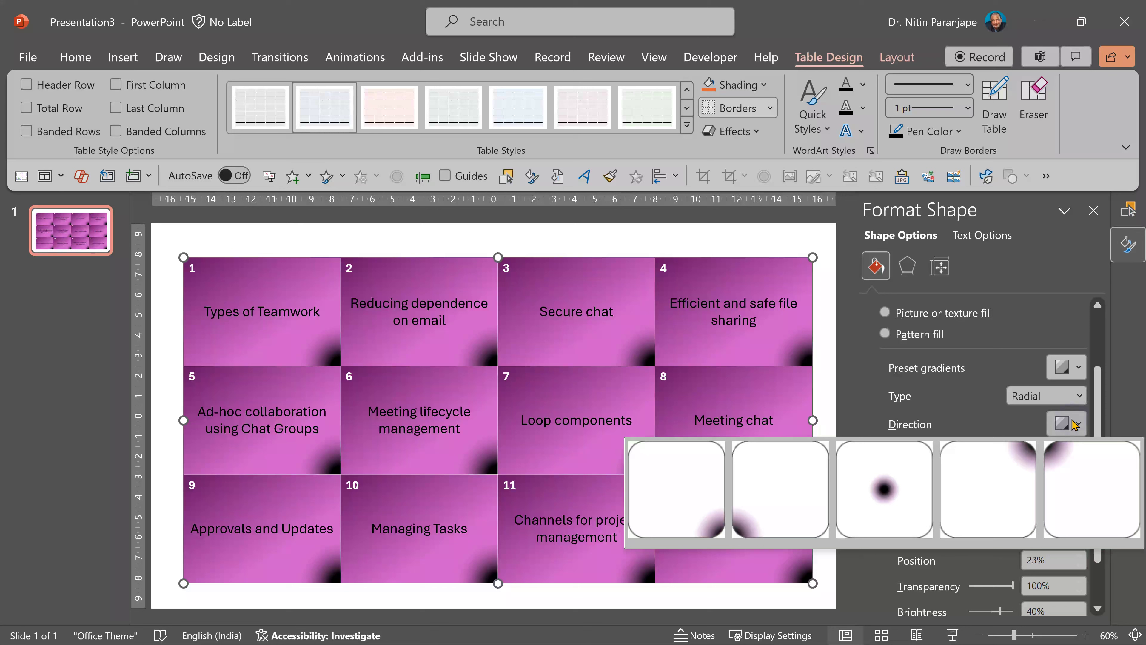
pyautogui.click(1059, 457)
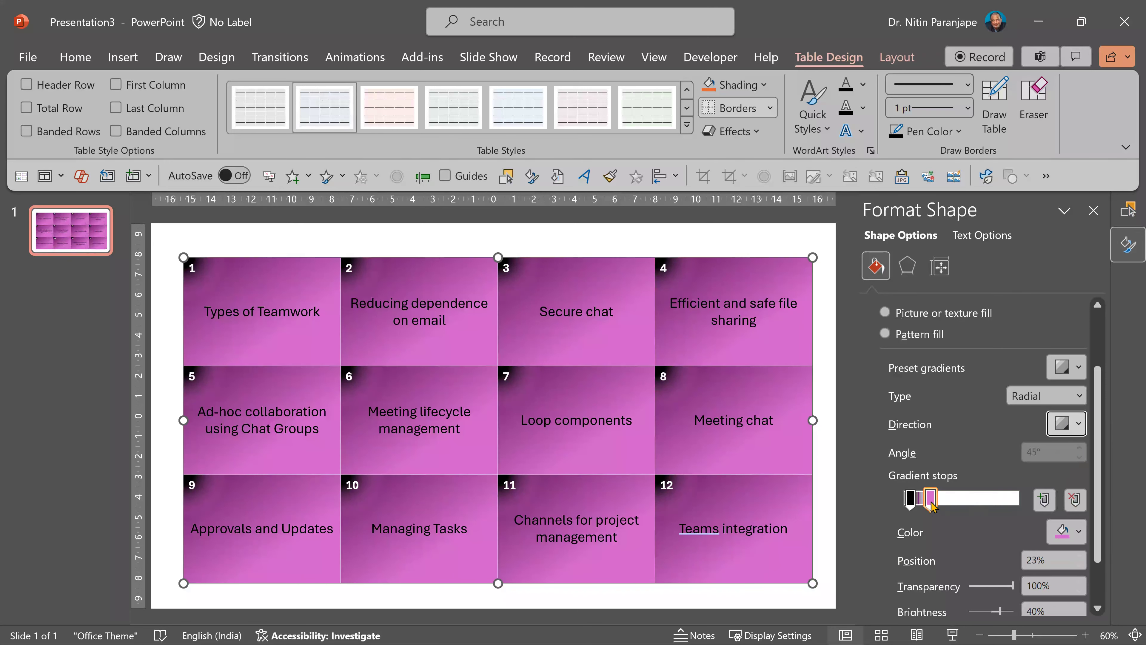
pyautogui.moveTo(931, 499); pyautogui.dragTo(924, 502)
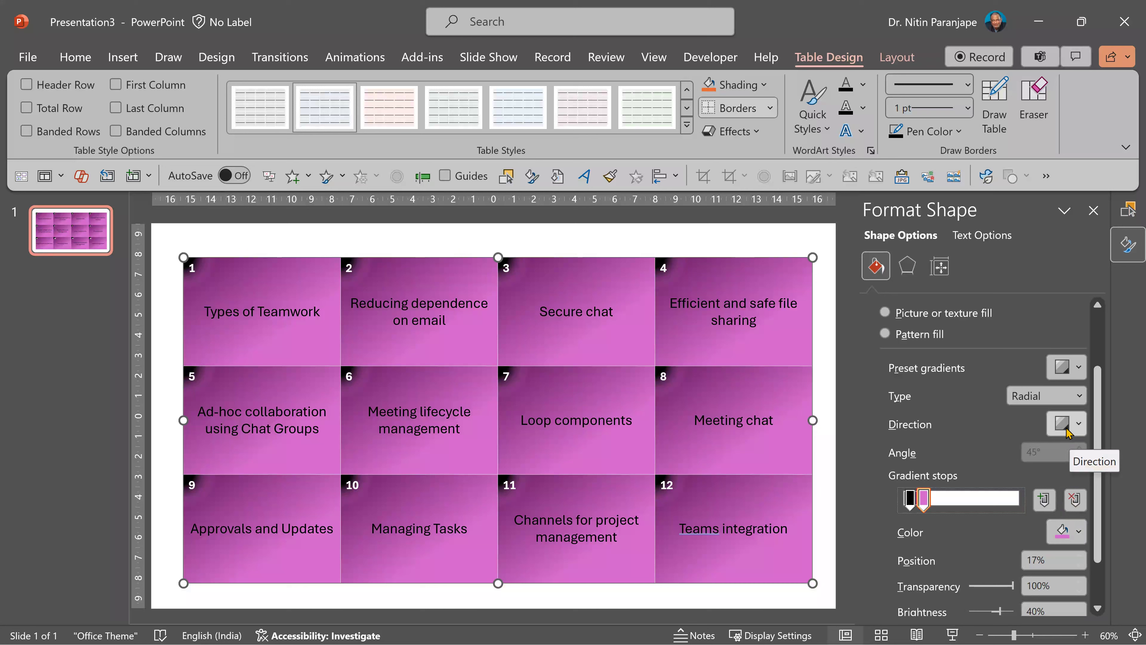
# Color the second gradient stop dark blue at 100% transparency
pyautogui.click(1067, 532)
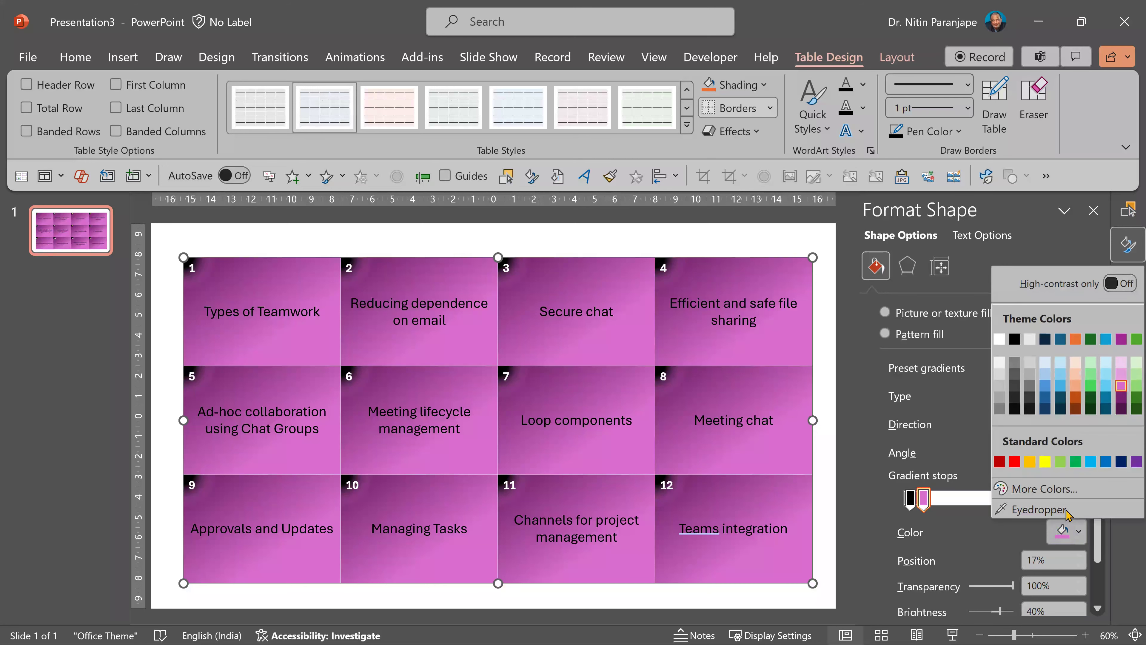
pyautogui.click(1121, 461)
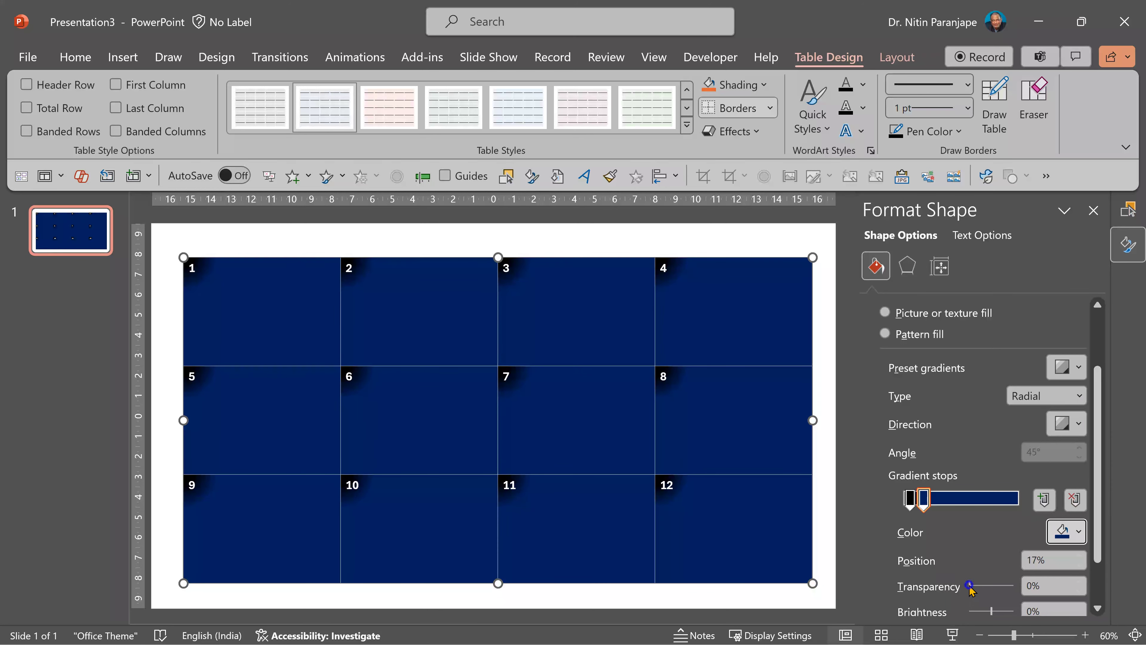
pyautogui.moveTo(969, 586); pyautogui.dragTo(1017, 587)
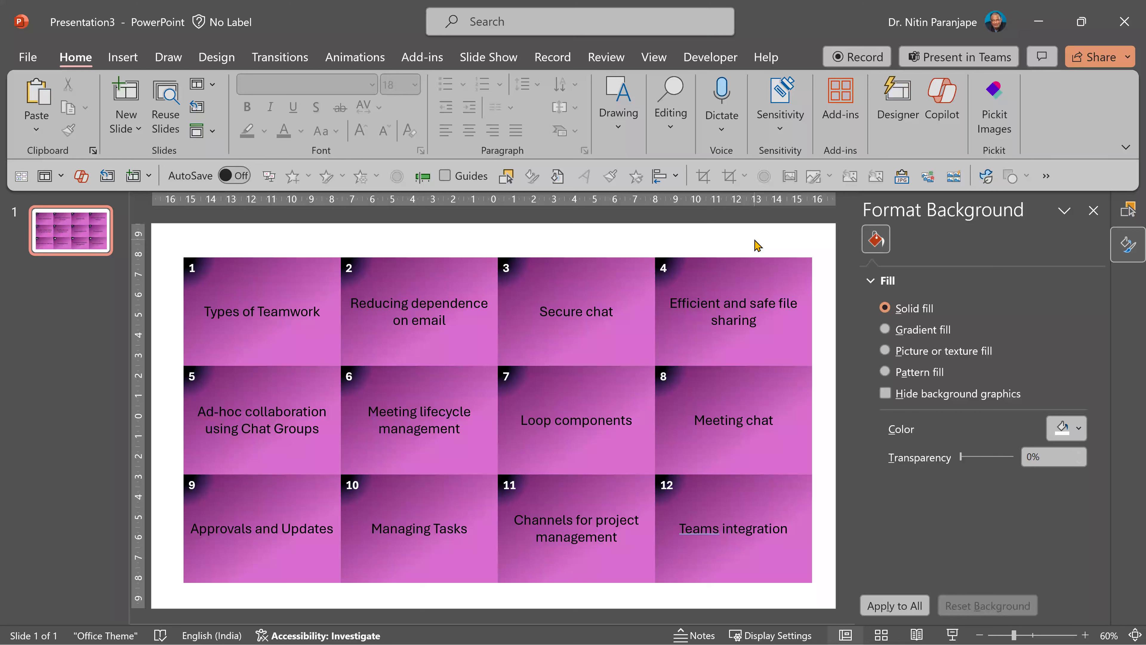
# Open the stock Videos library via Insert > Pictures > Stock Images
pyautogui.click(123, 57)
pyautogui.click(182, 122)
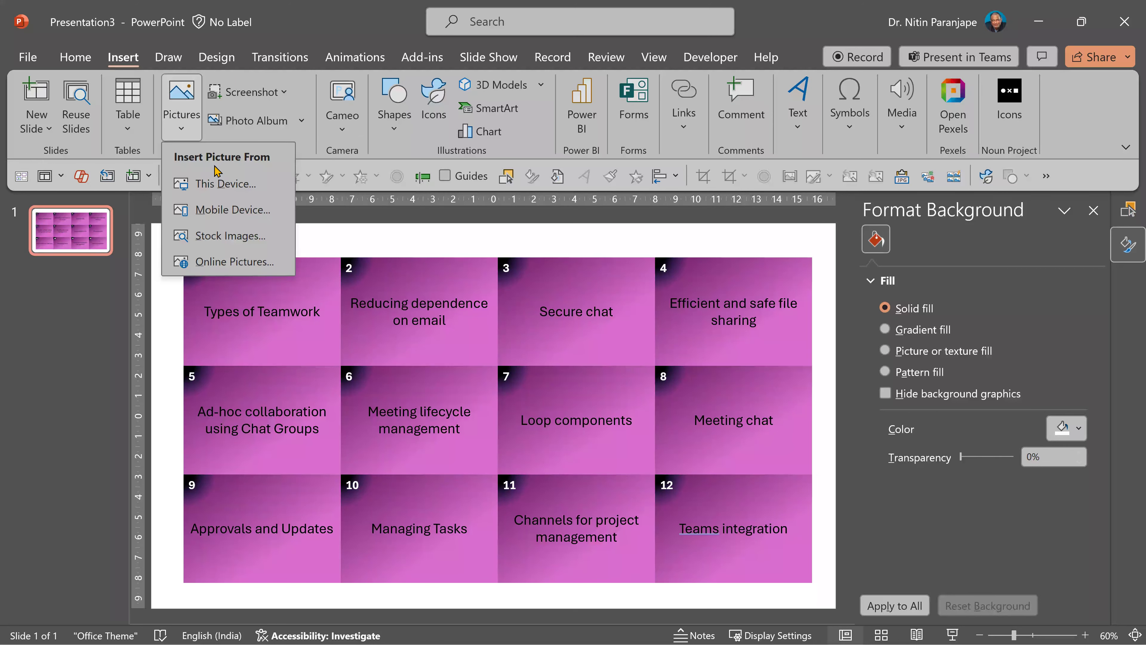
pyautogui.click(237, 235)
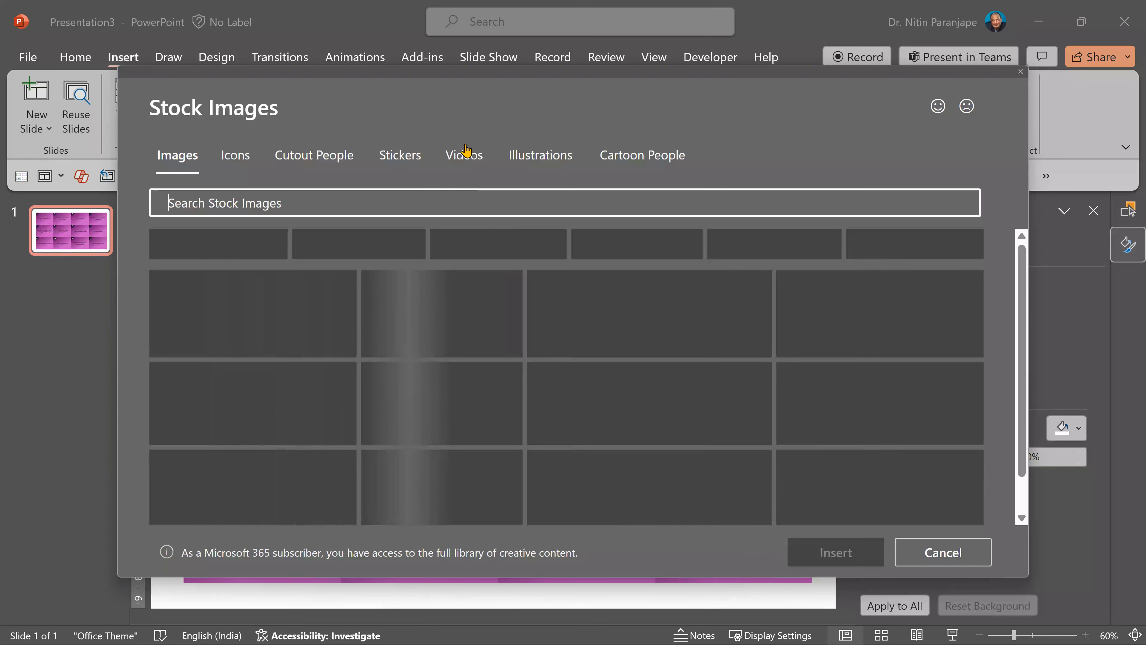
pyautogui.click(468, 156)
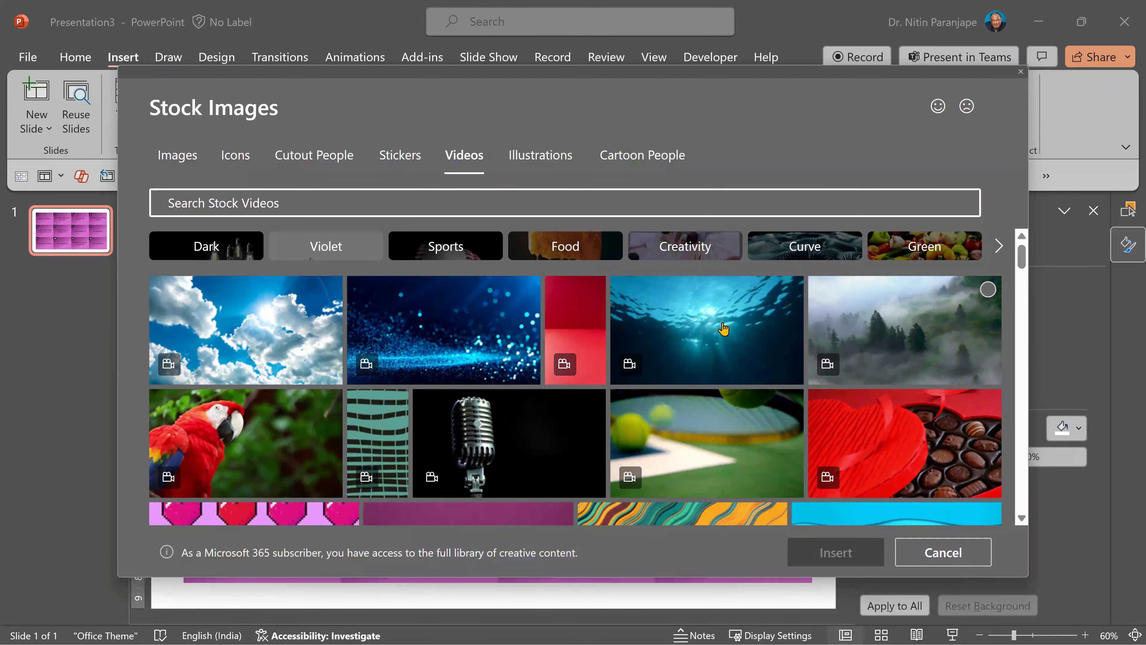
# Search stock videos for 'background' and select the dark flowing-ribbons clip
pyautogui.write('background')
pyautogui.press('Return')
pyautogui.scroll(-3, 475, 409)
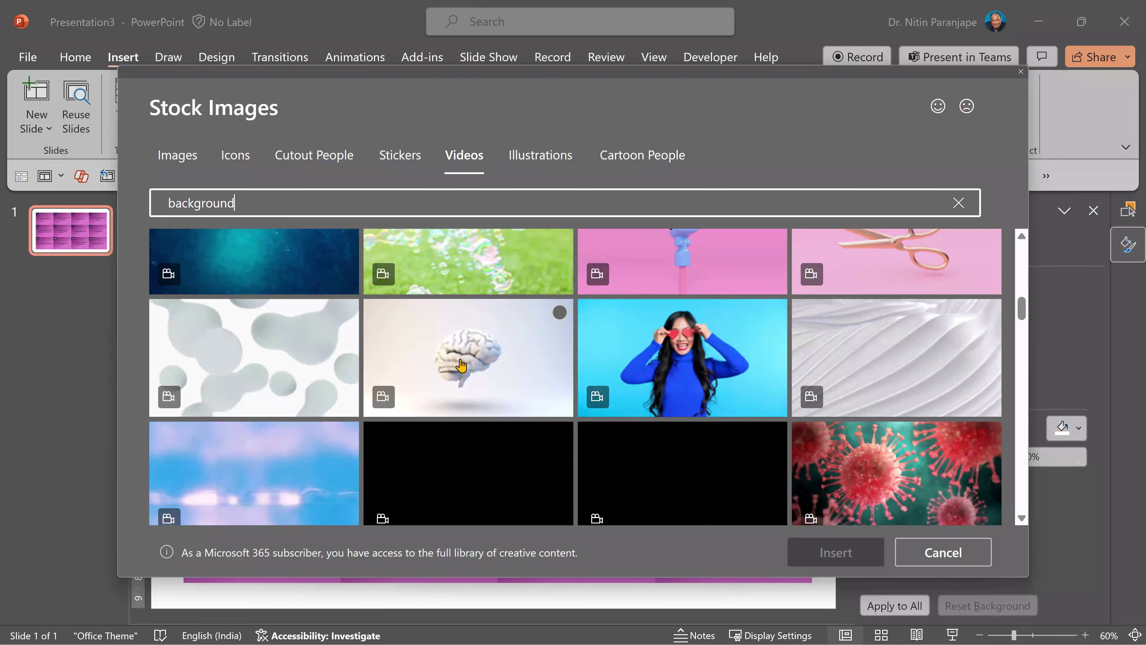
pyautogui.scroll(-5, 897, 389)
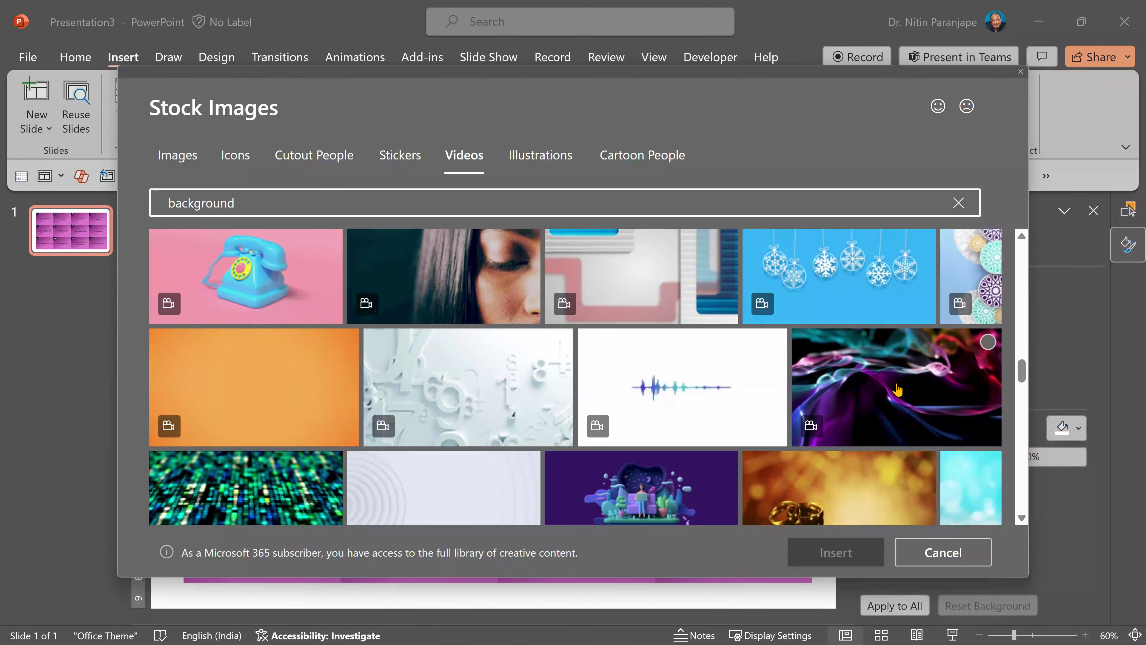
pyautogui.click(898, 389)
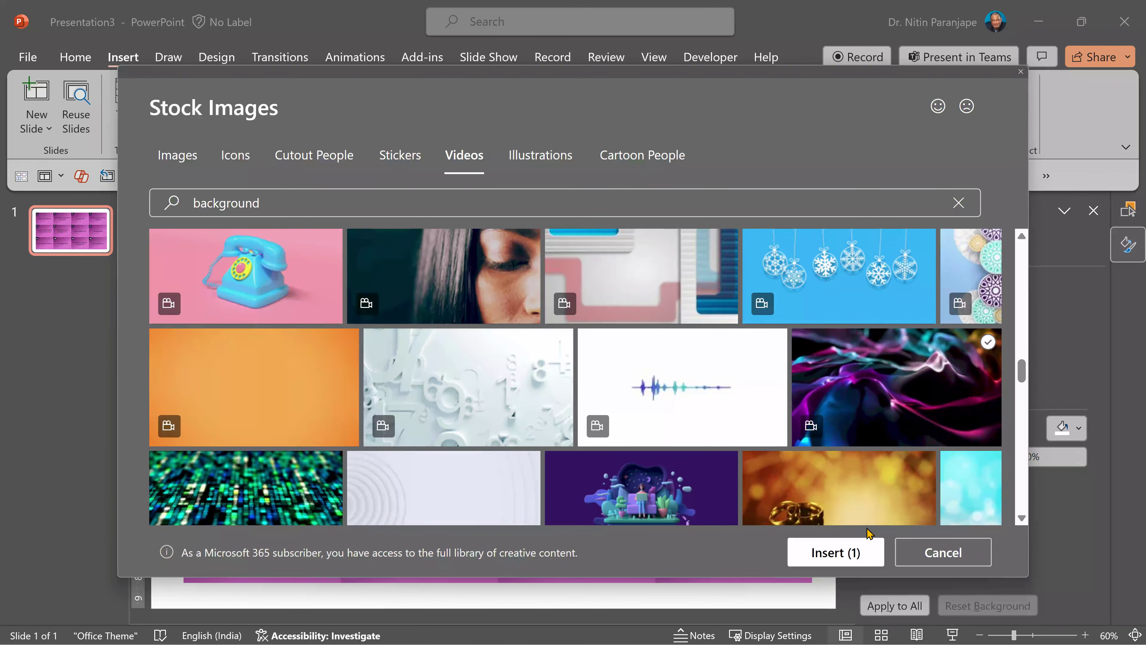
# Insert the flowing-ribbons video and send it to the back behind the agenda tables
pyautogui.click(865, 553)
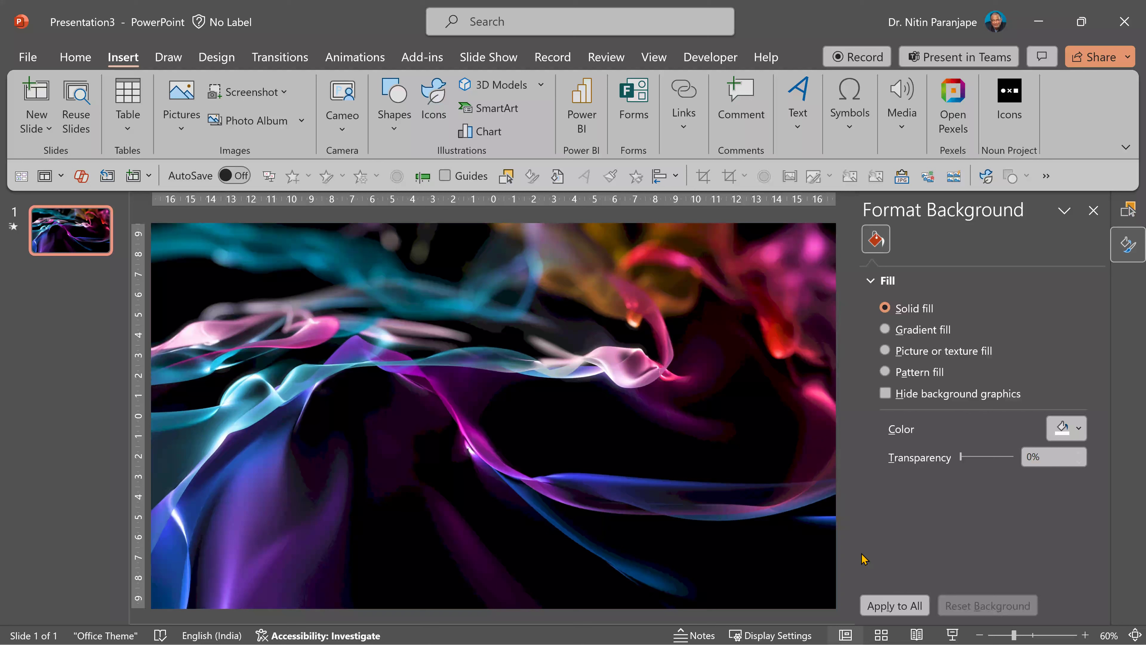
pyautogui.click(575, 334)
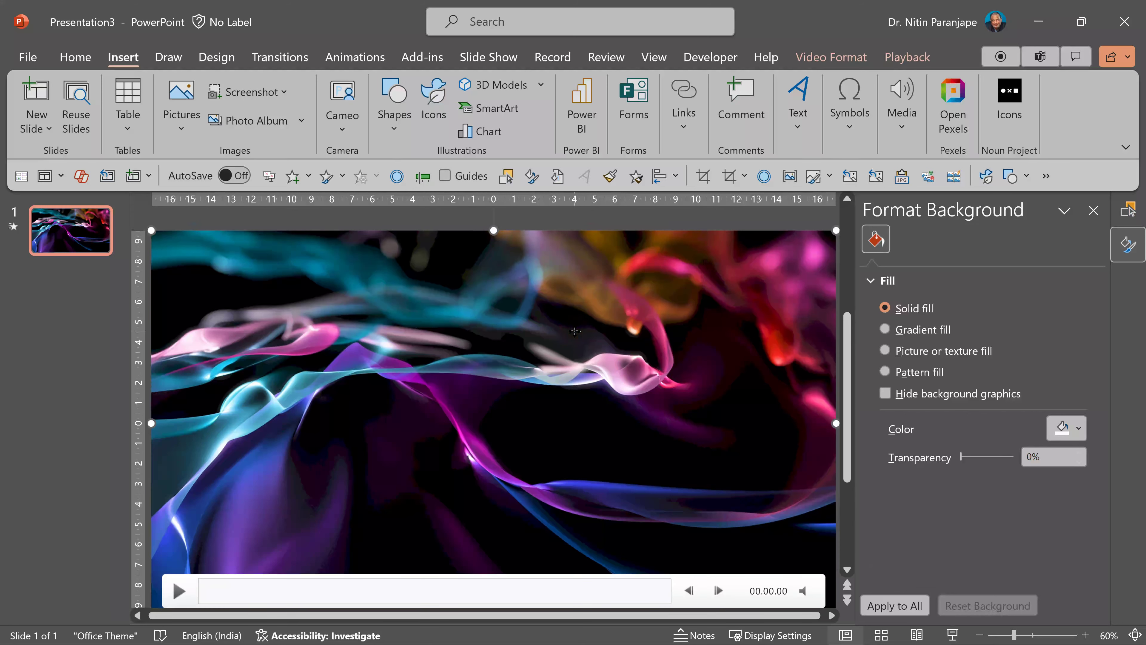
pyautogui.rightClick(575, 334)
pyautogui.click(687, 400)
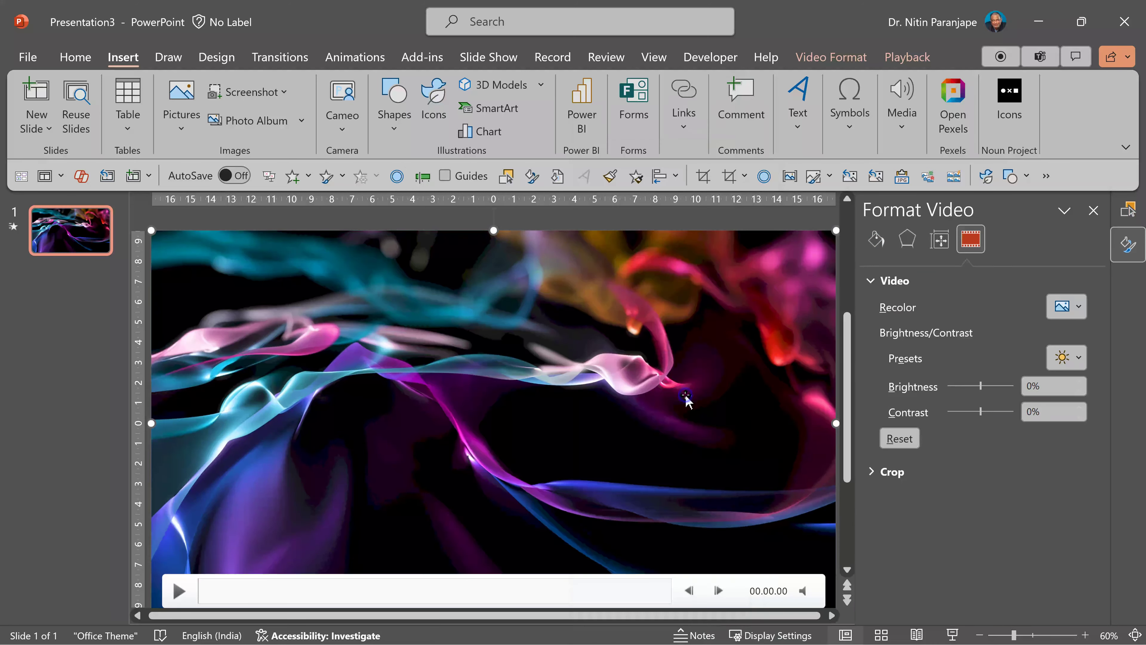